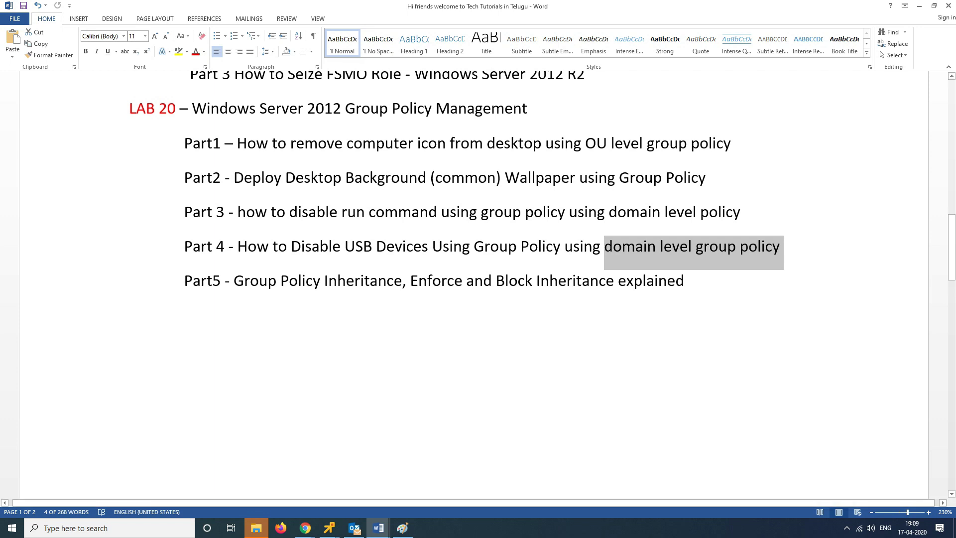
# Step: Highlight the Part5 Group Policy Inheritance and Block Inheritance topic in Word, then switch to the DC console
pyautogui.moveTo(230, 281); pyautogui.dragTo(684, 286)
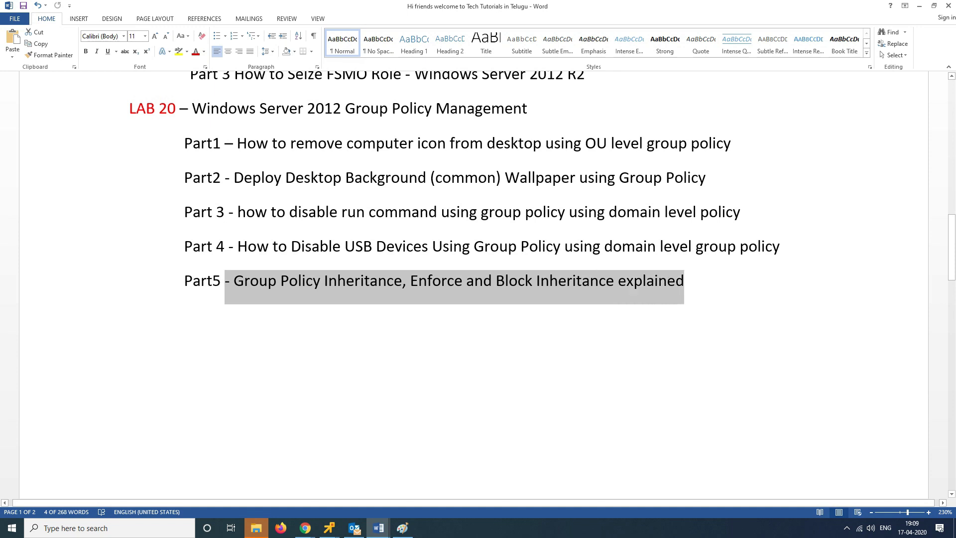
pyautogui.click(463, 282)
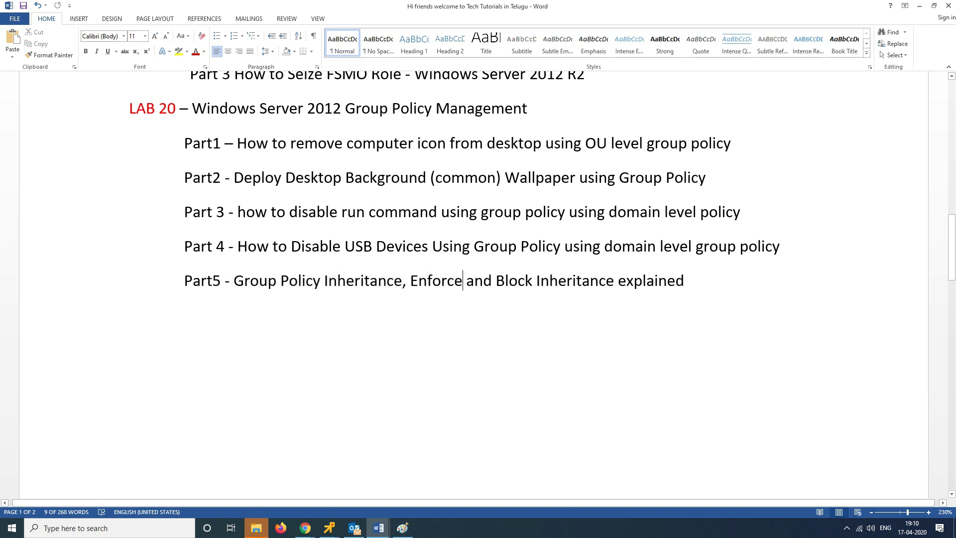
pyautogui.moveTo(234, 286); pyautogui.dragTo(617, 286)
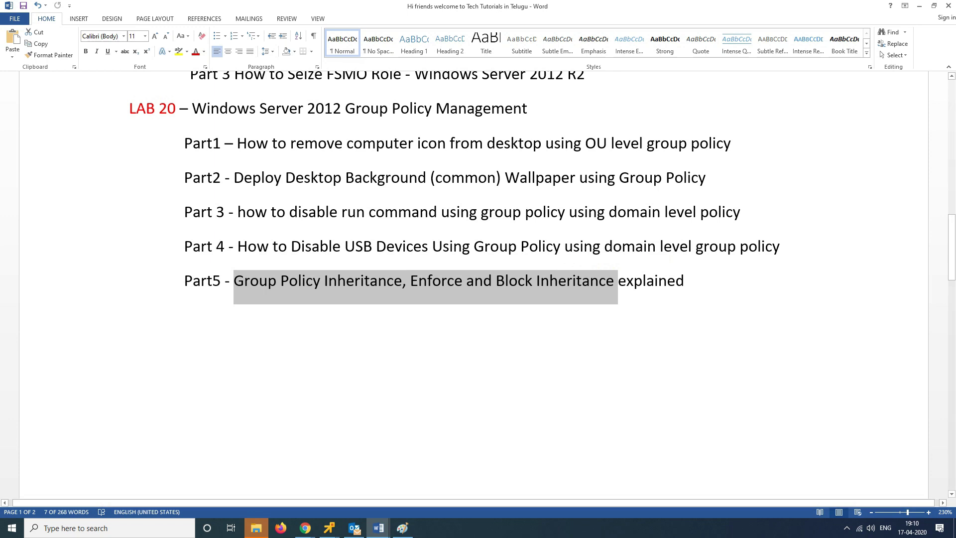
pyautogui.click(360, 282)
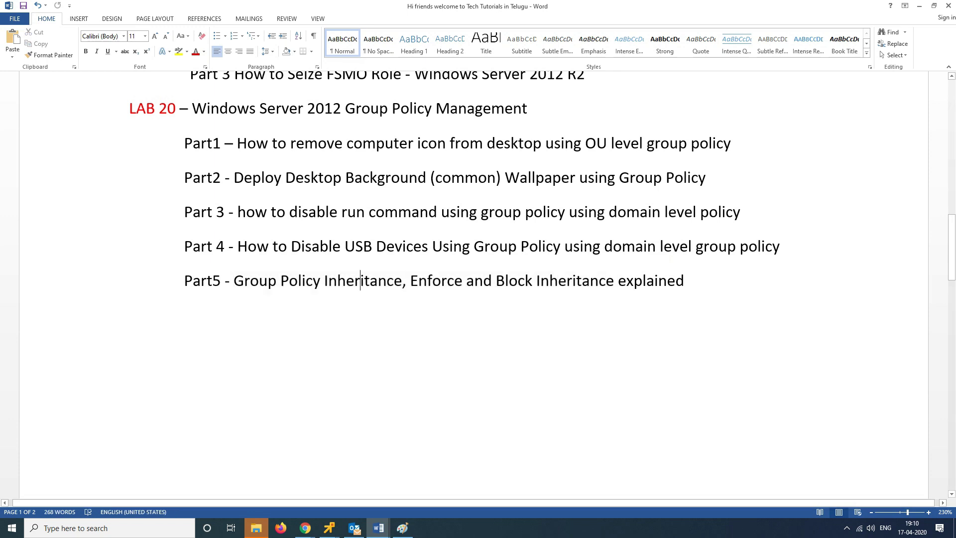
pyautogui.click(428, 283)
pyautogui.click(509, 282)
pyautogui.moveTo(329, 528)
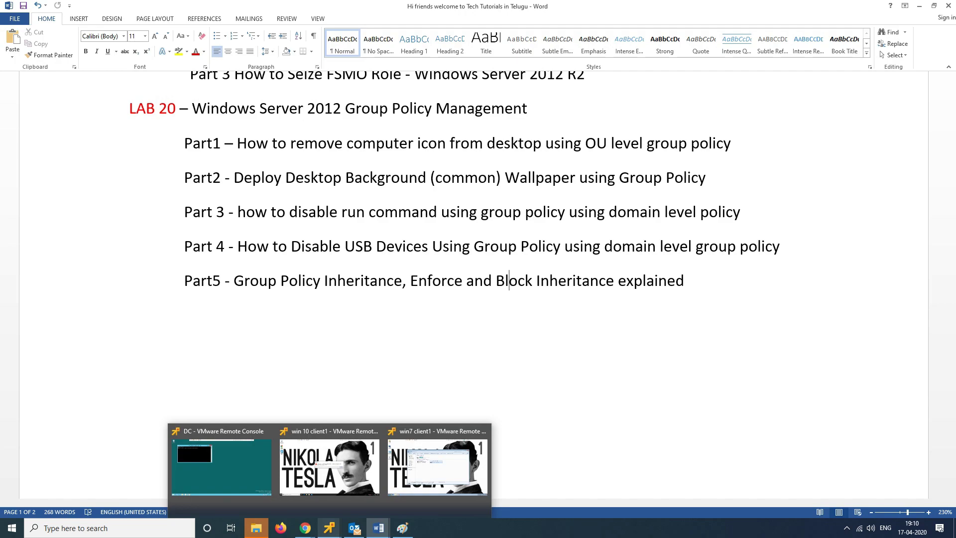
pyautogui.click(222, 466)
# Step: Launch Group Policy Management on the DC with gpmc.msc and from Server Manager's Tools menu
pyautogui.rightClick(569, 133)
pyautogui.click(590, 161)
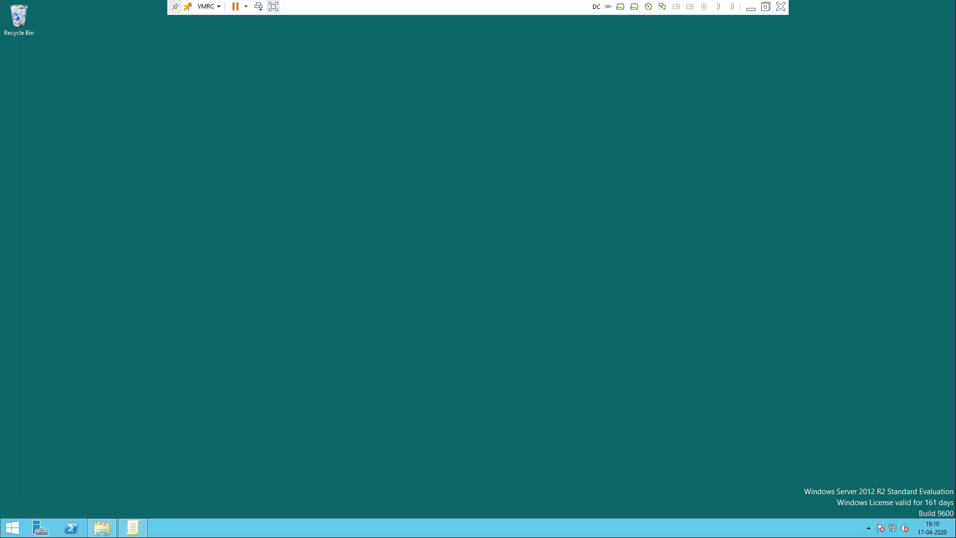
pyautogui.press('super+r')
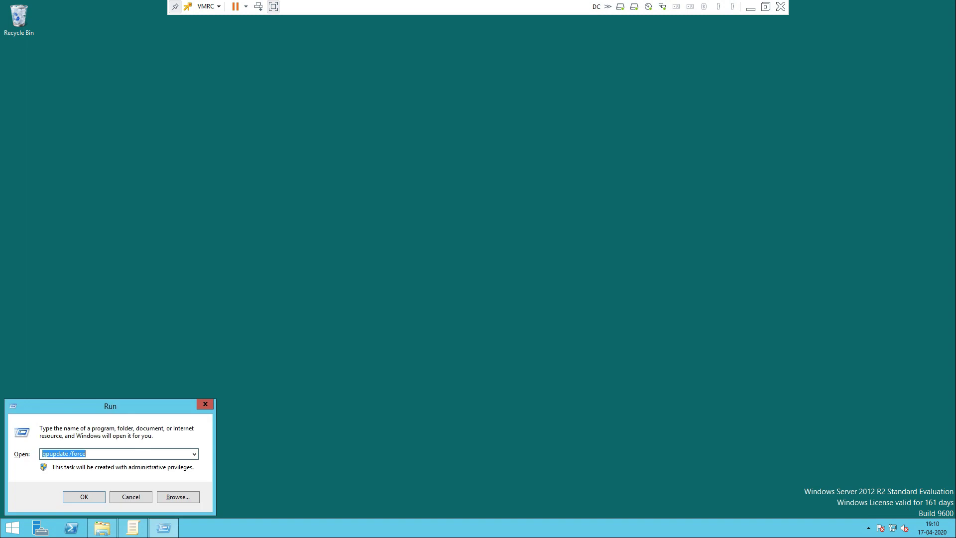
pyautogui.write('gpmc.msc')
pyautogui.press('Return')
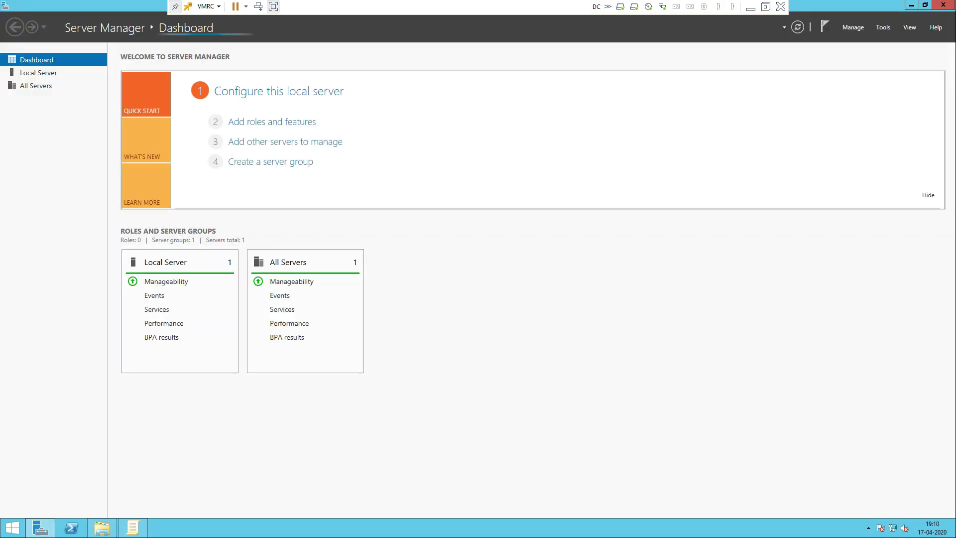
pyautogui.click(883, 27)
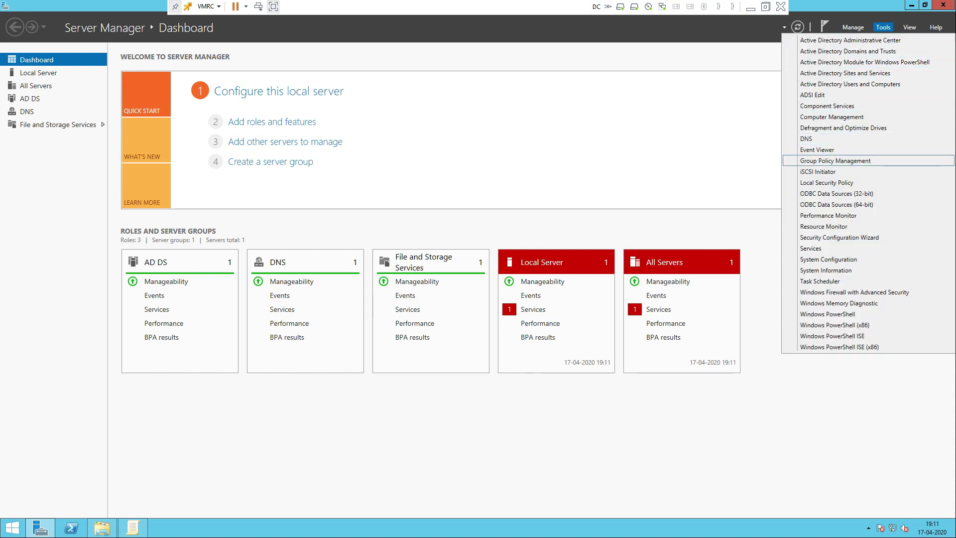
pyautogui.click(836, 160)
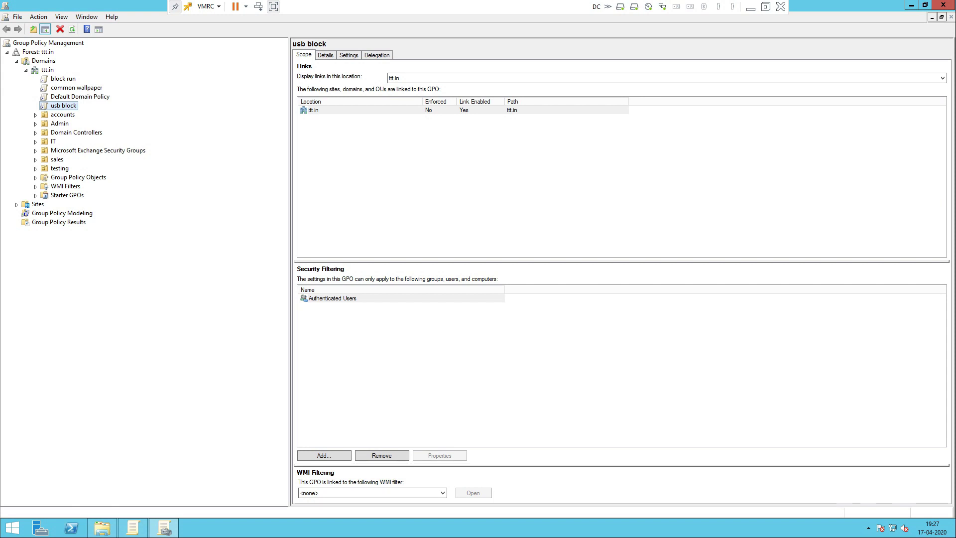
# Step: Inspect the block run GPO's ttt.in link and the GPOs linked to the accounts and sales OUs
pyautogui.click(63, 79)
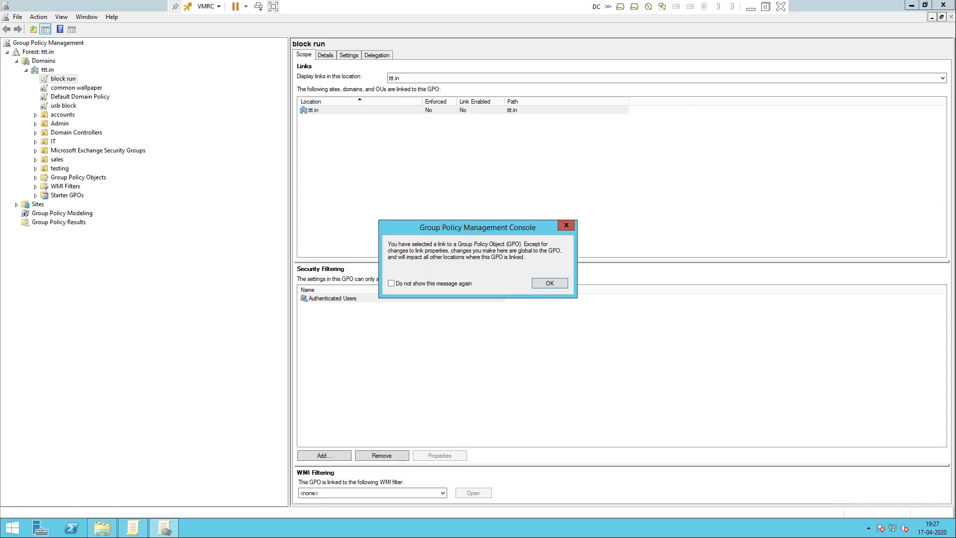
pyautogui.press('Return')
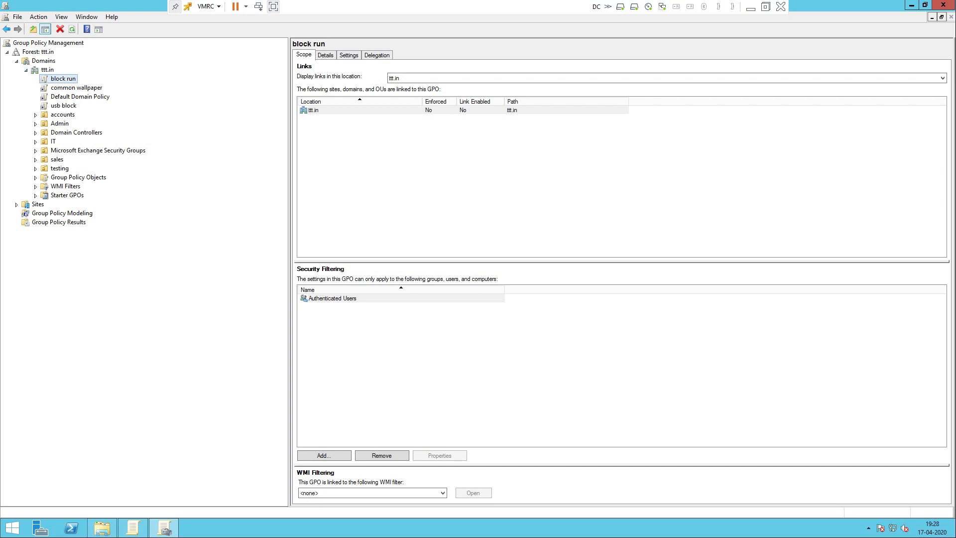
pyautogui.click(63, 115)
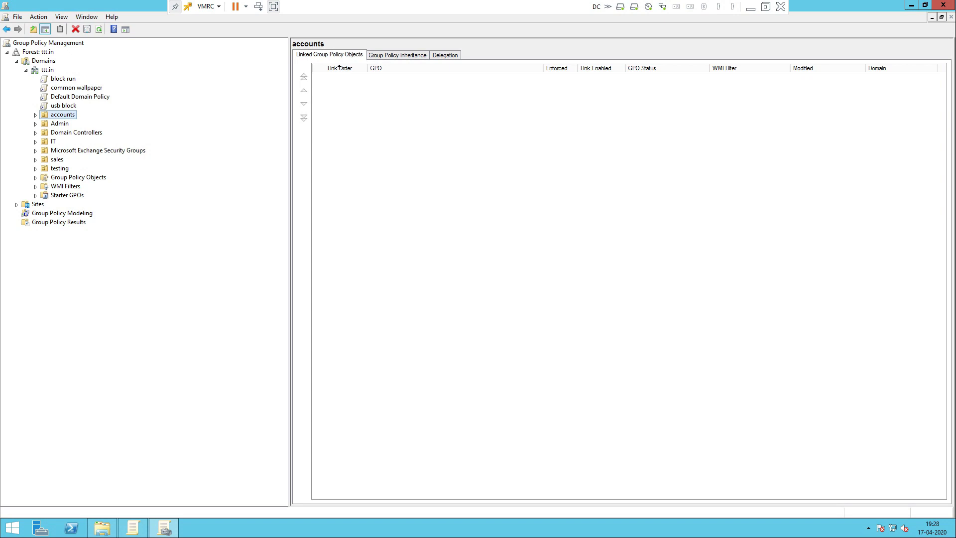
pyautogui.press('Down')
pyautogui.press('Down')
pyautogui.press('Down')
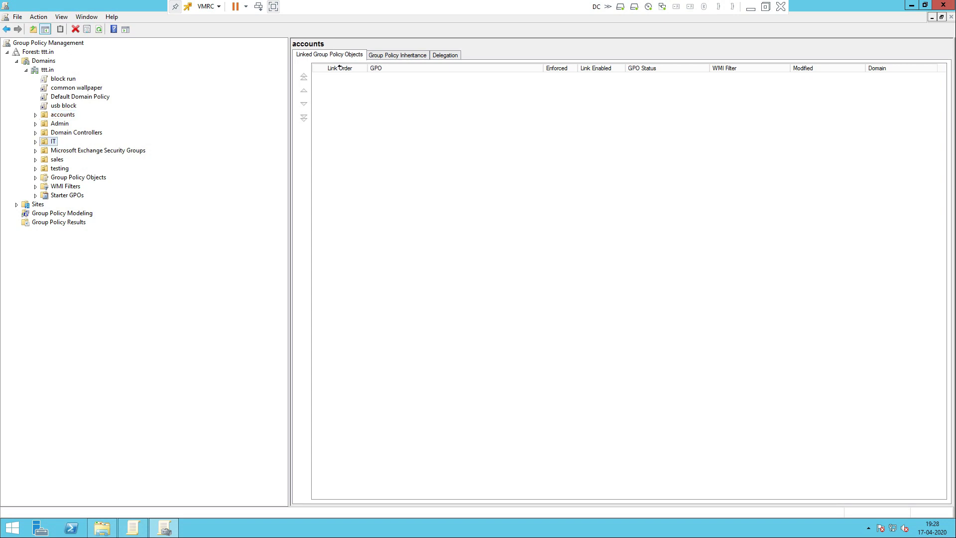
pyautogui.press('Down')
pyautogui.press('Down')
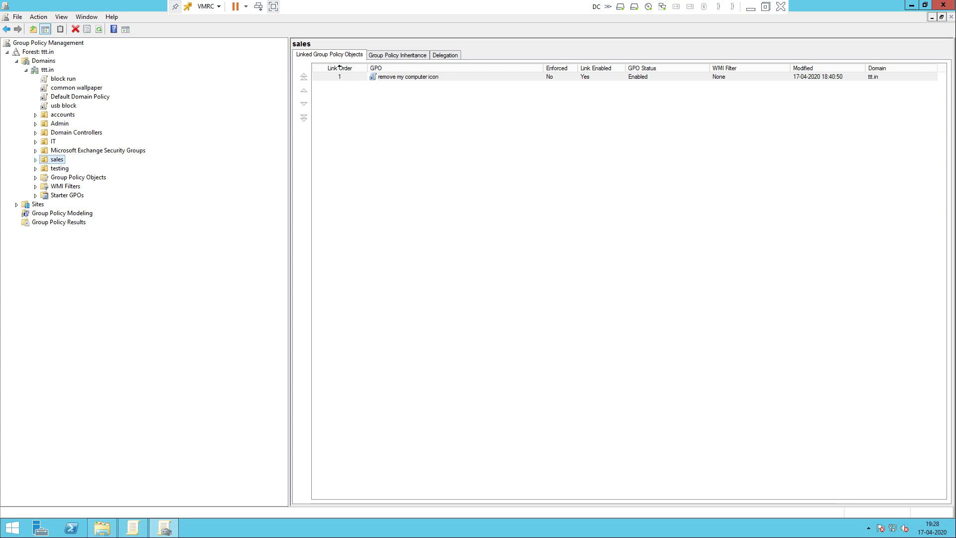
pyautogui.press('Right')
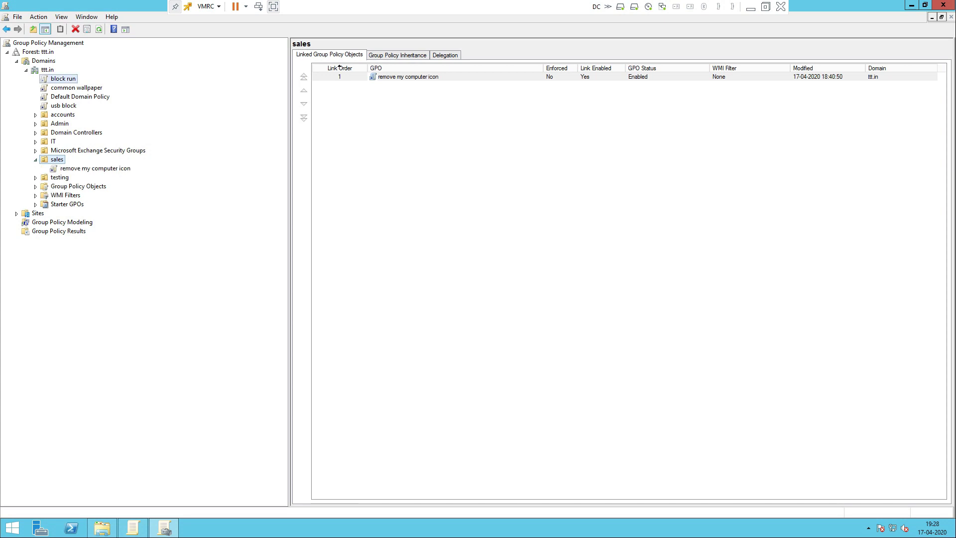
pyautogui.click(63, 79)
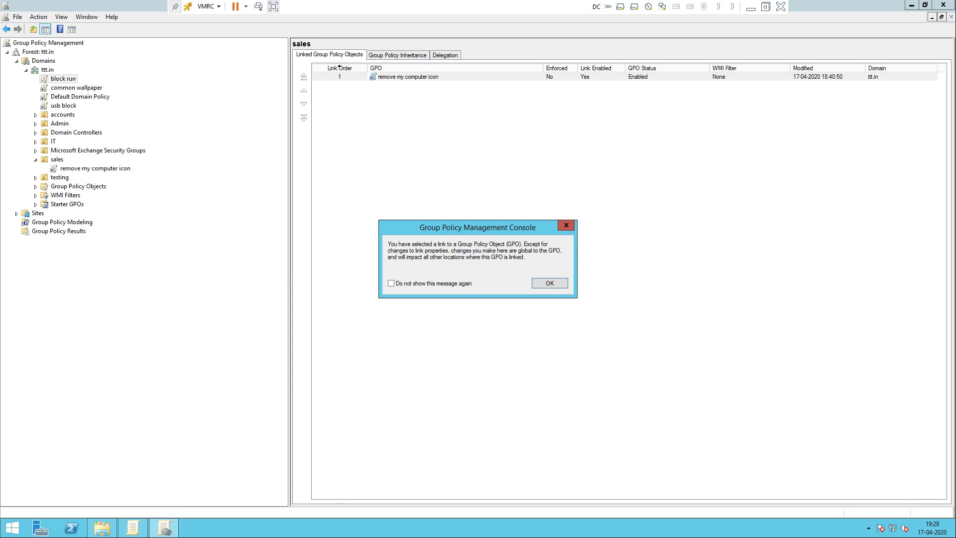
pyautogui.press('Return')
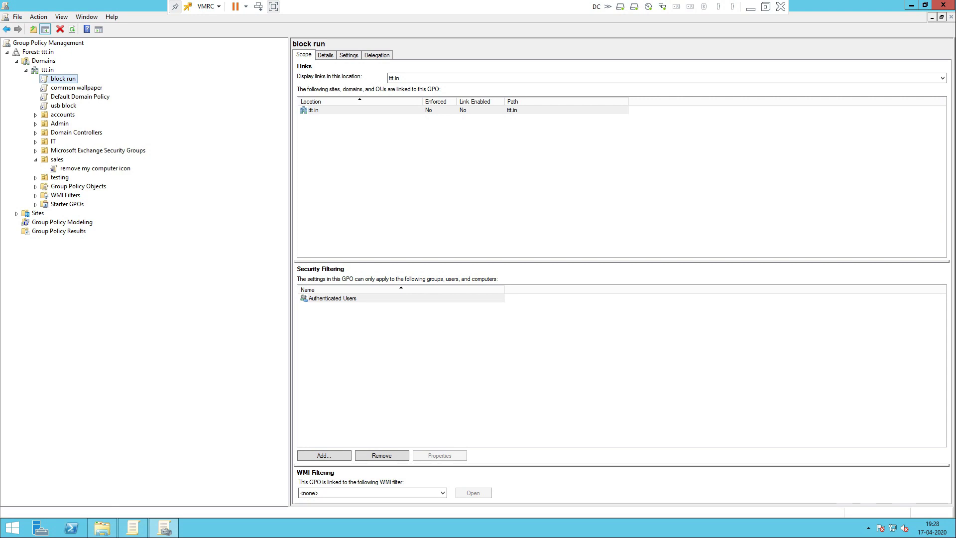
pyautogui.click(35, 160)
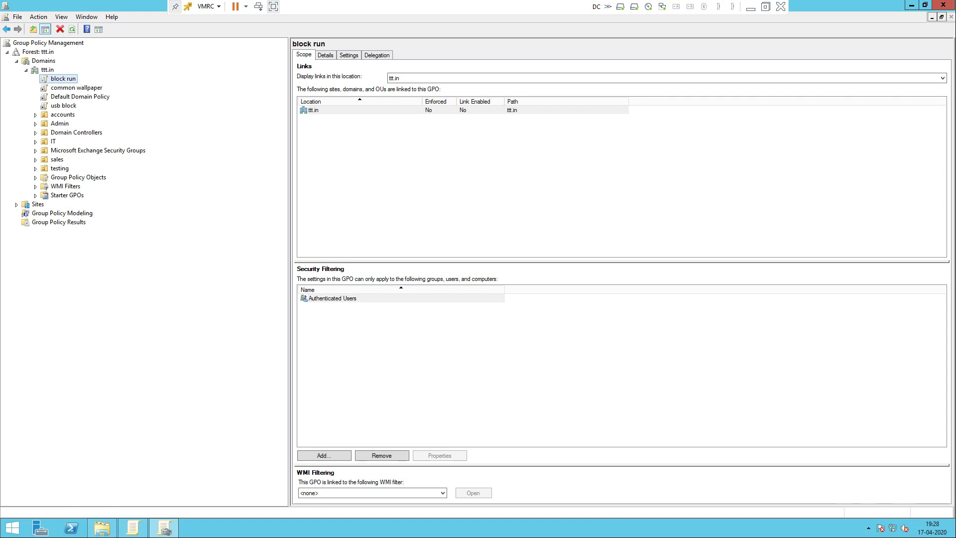
# Step: Turn on Block Inheritance for the sales OU
pyautogui.rightClick(56, 160)
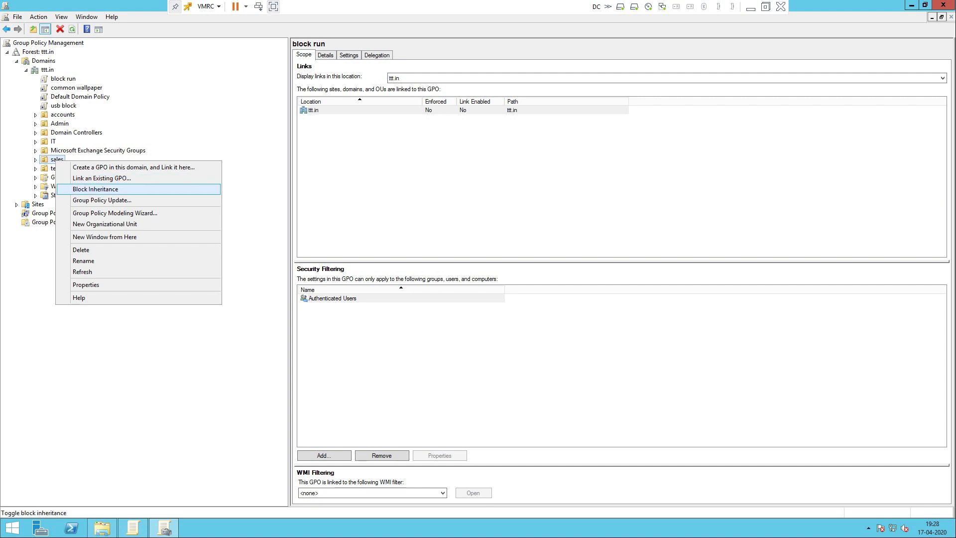
pyautogui.press('Return')
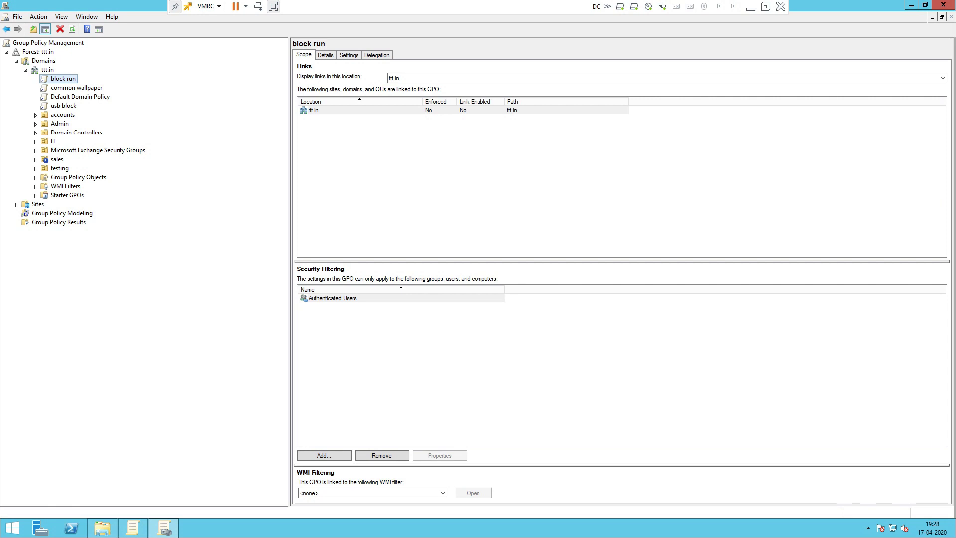
pyautogui.doubleClick(57, 159)
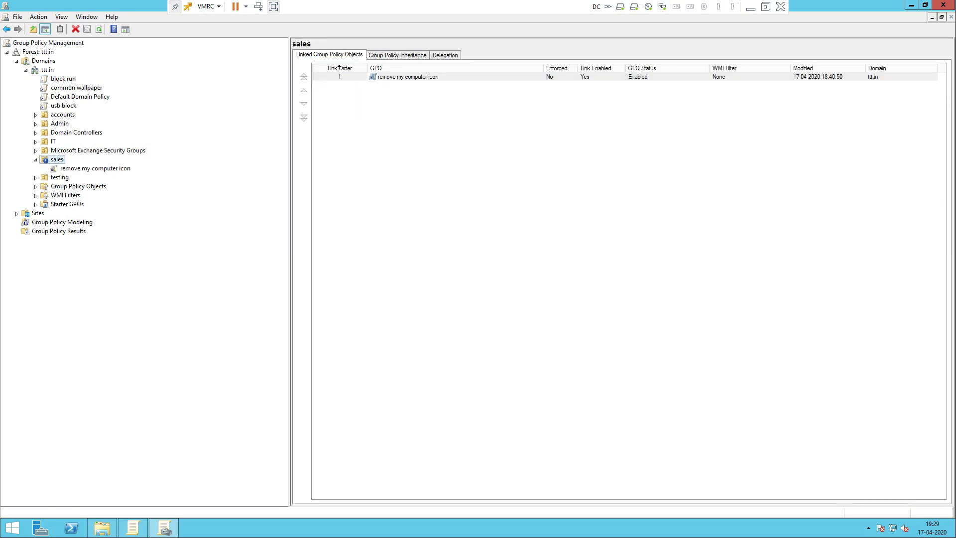
pyautogui.press('Left')
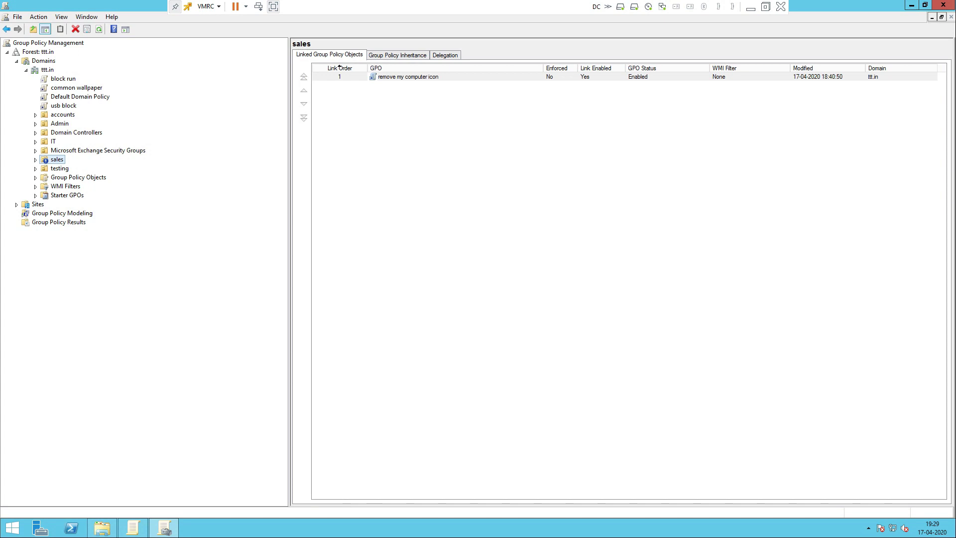
# Step: Run gpupdate on the DC, close its console window, and minimize the DC remote console
pyautogui.press('super+r')
pyautogui.write('gpupdate')
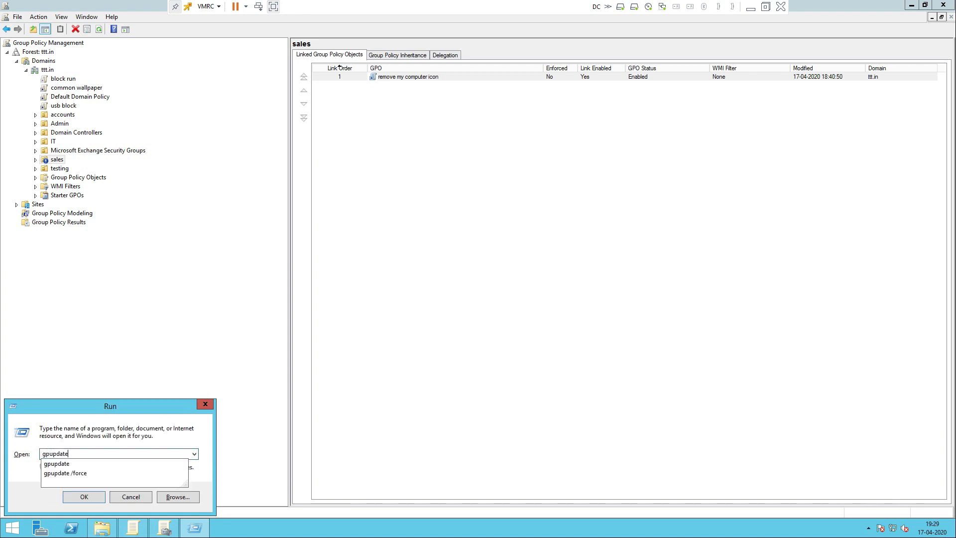
pyautogui.press('Return')
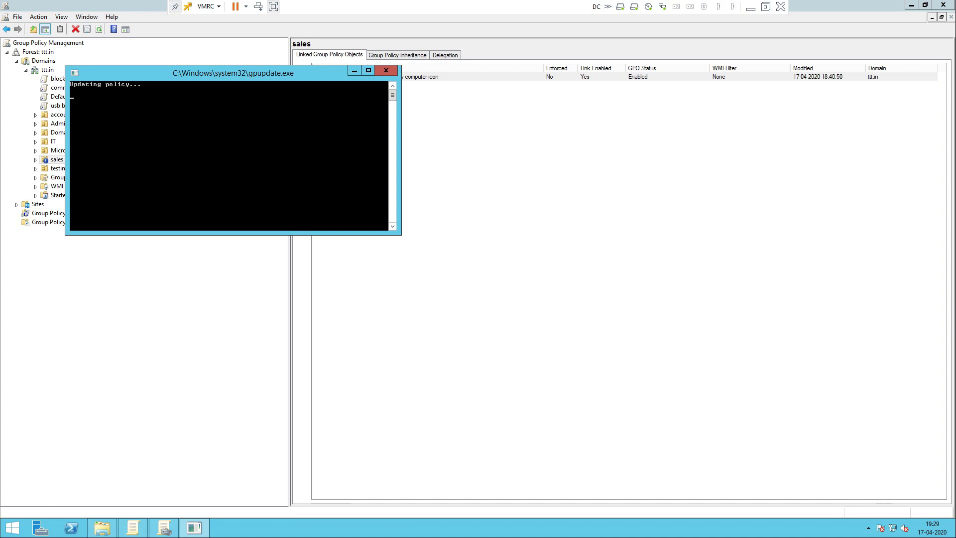
pyautogui.moveTo(164, 528)
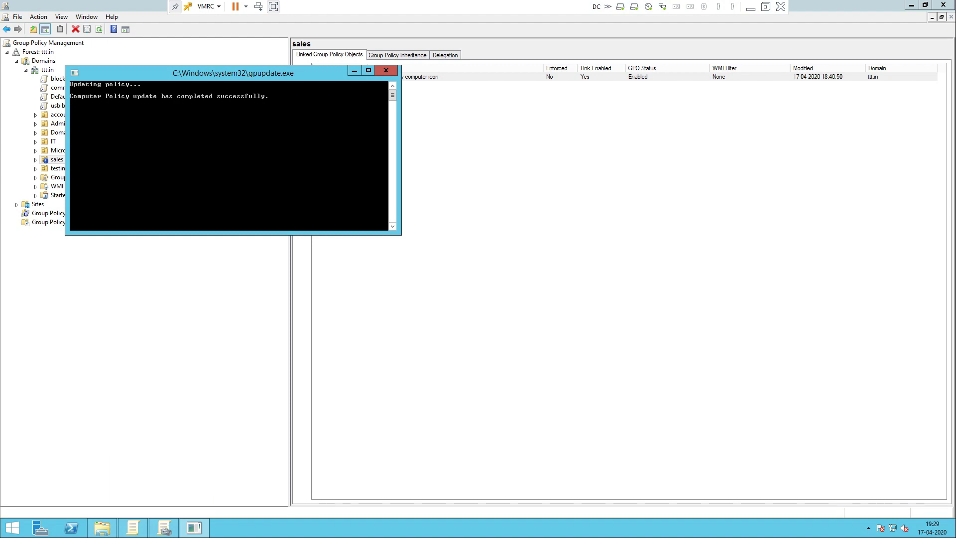
pyautogui.click(386, 70)
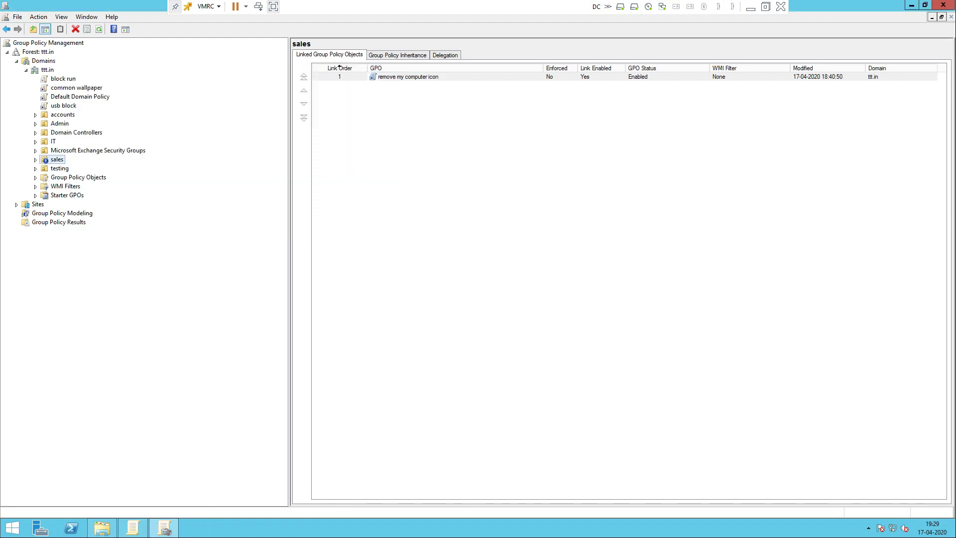
pyautogui.click(751, 7)
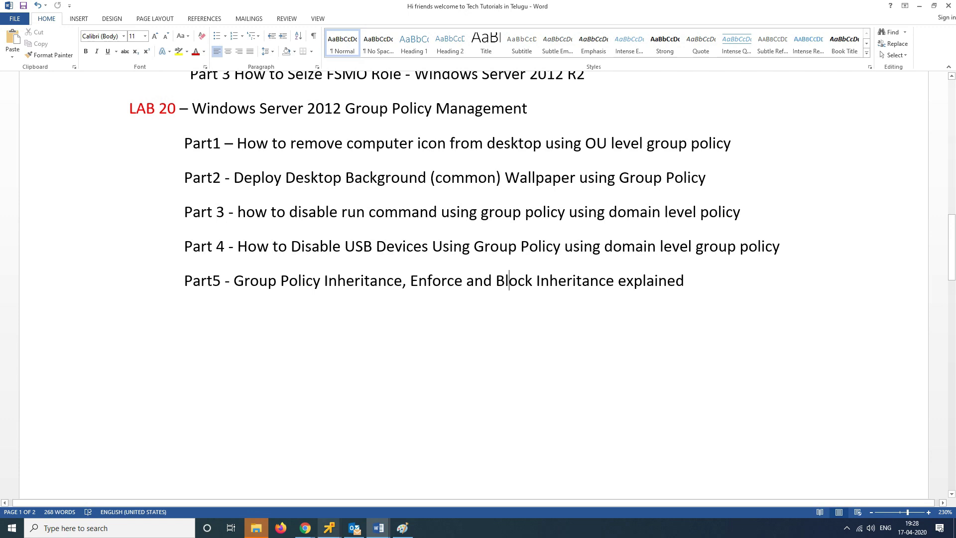
# Step: Switch to the Windows 7 client and log off the current user
pyautogui.moveTo(328, 527)
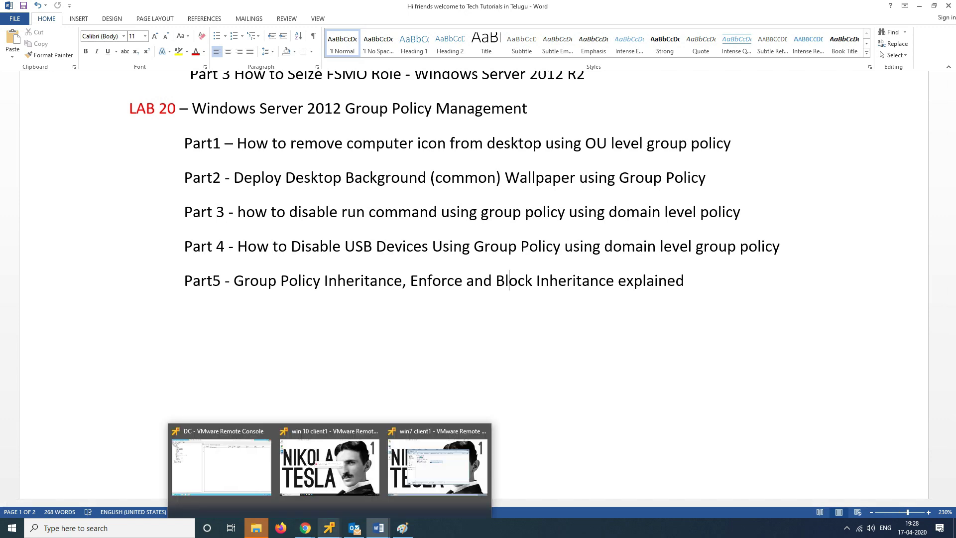
pyautogui.click(437, 465)
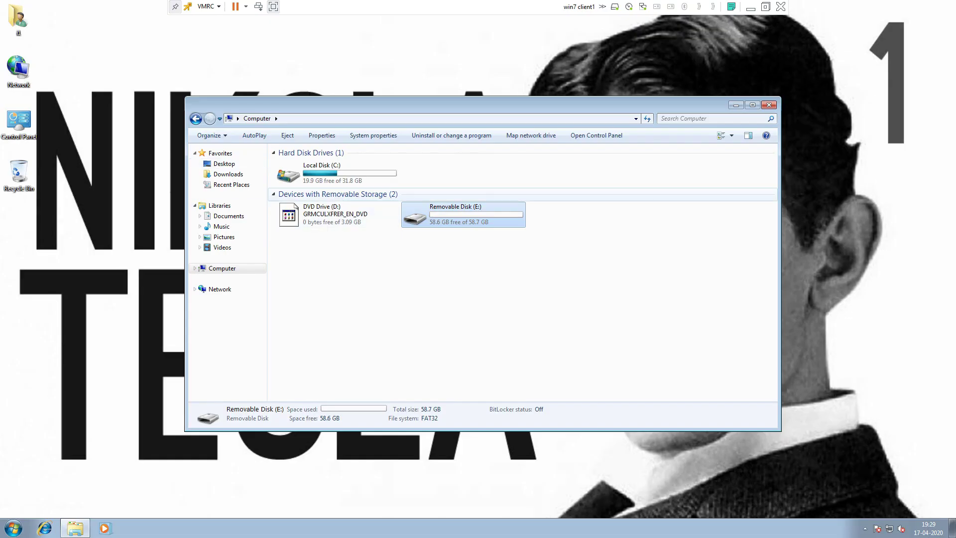
pyautogui.click(768, 104)
pyautogui.click(14, 528)
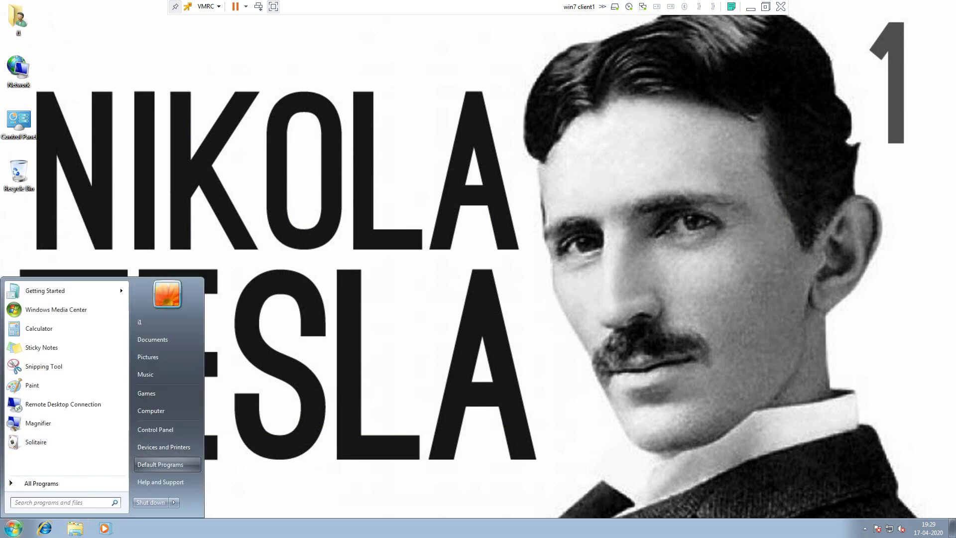
pyautogui.click(174, 503)
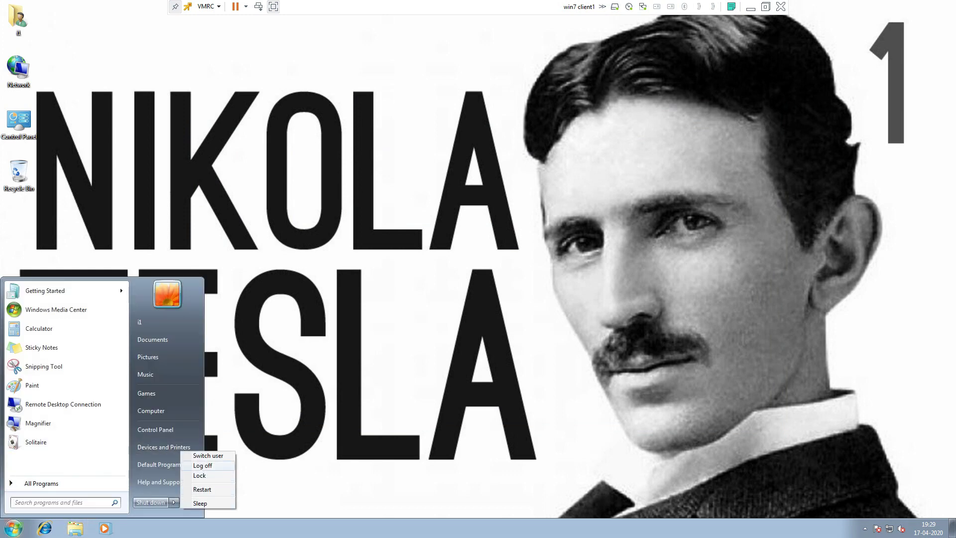
pyautogui.click(202, 465)
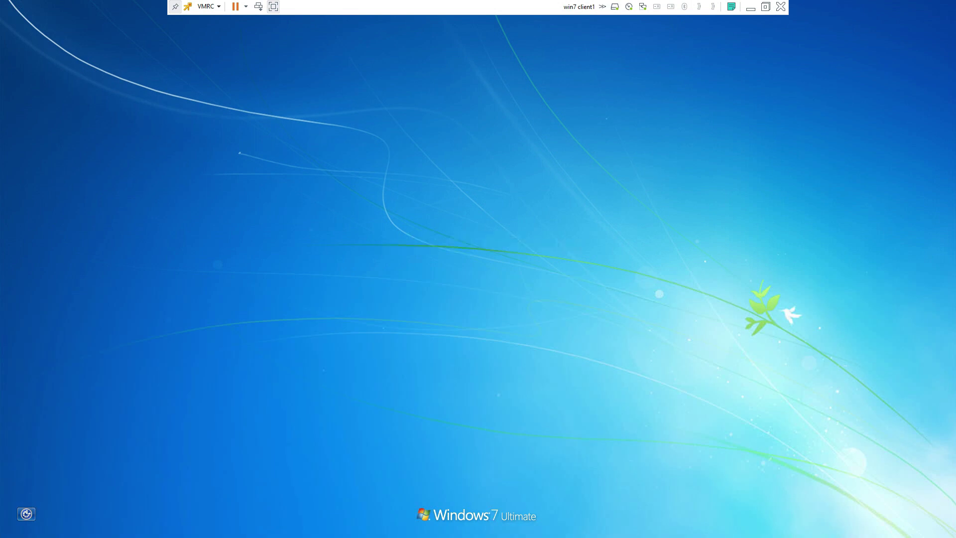
# Step: Sign in to the Windows 7 client as another ttt domain user
pyautogui.press('ctrl+alt+Insert')
pyautogui.click(478, 365)
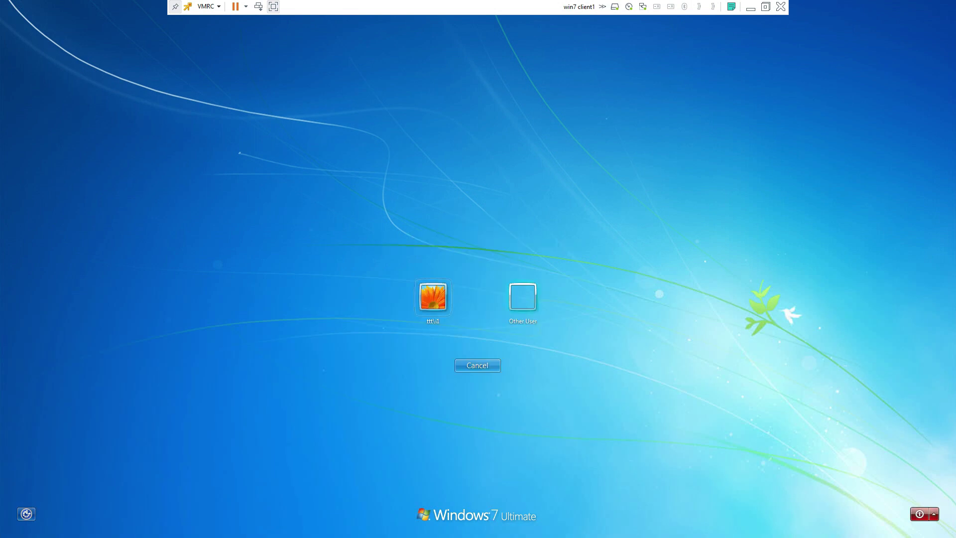
pyautogui.click(522, 298)
pyautogui.write('ttt\\s')
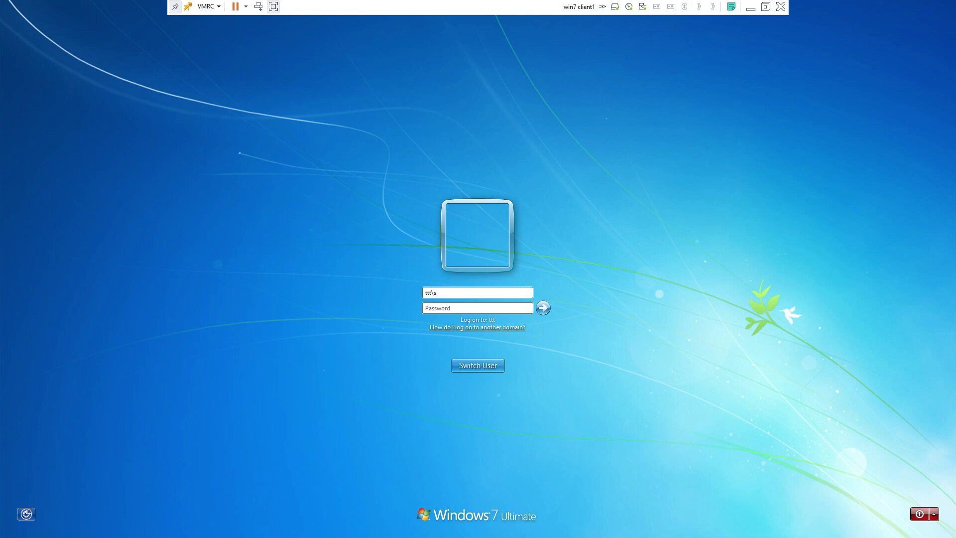
pyautogui.write('1')
pyautogui.press('Tab')
pyautogui.write('•••••••••')
pyautogui.press('Return')
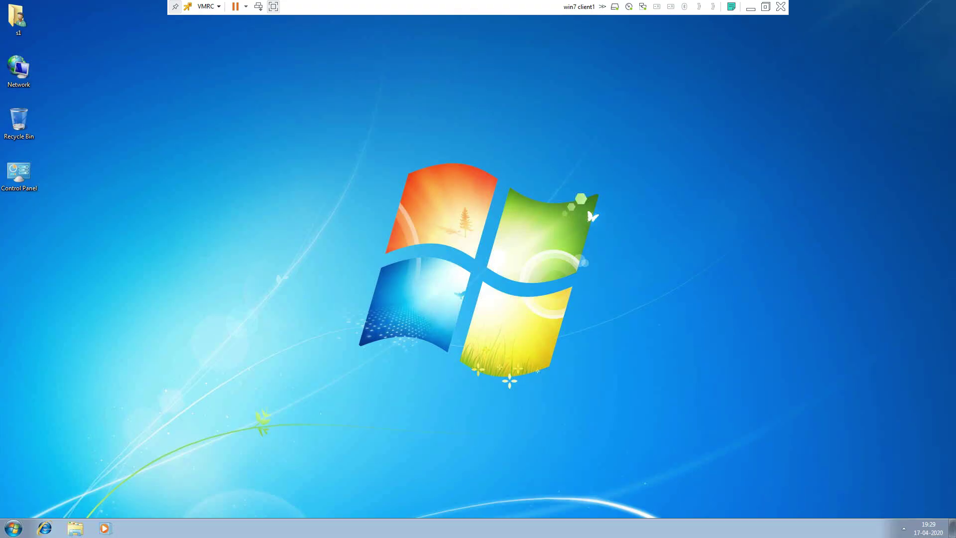
# Step: Refresh the desktop, dismiss AutoPlay, confirm Run still opens, then minimize the Windows 7 console
pyautogui.rightClick(529, 237)
pyautogui.click(555, 266)
pyautogui.rightClick(310, 93)
pyautogui.click(336, 121)
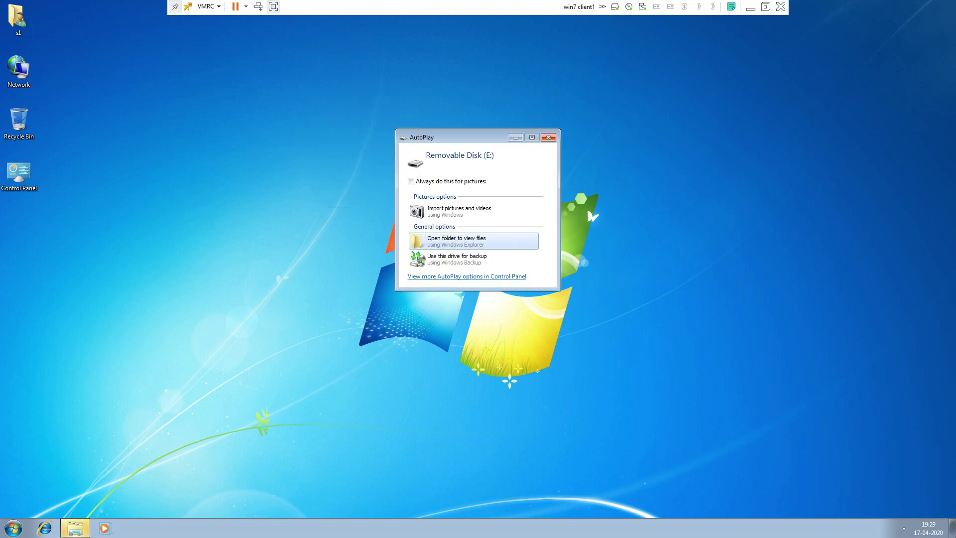
pyautogui.click(548, 136)
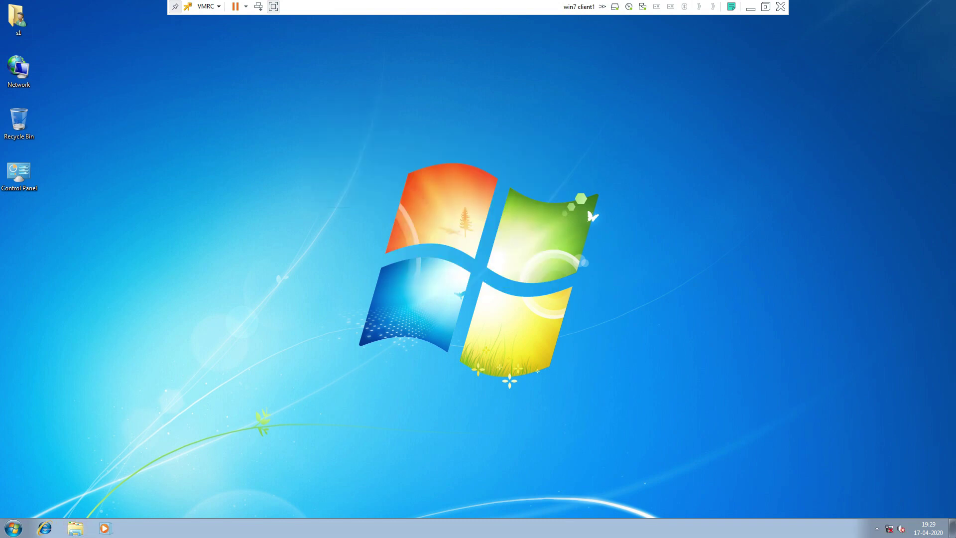
pyautogui.press('super+r')
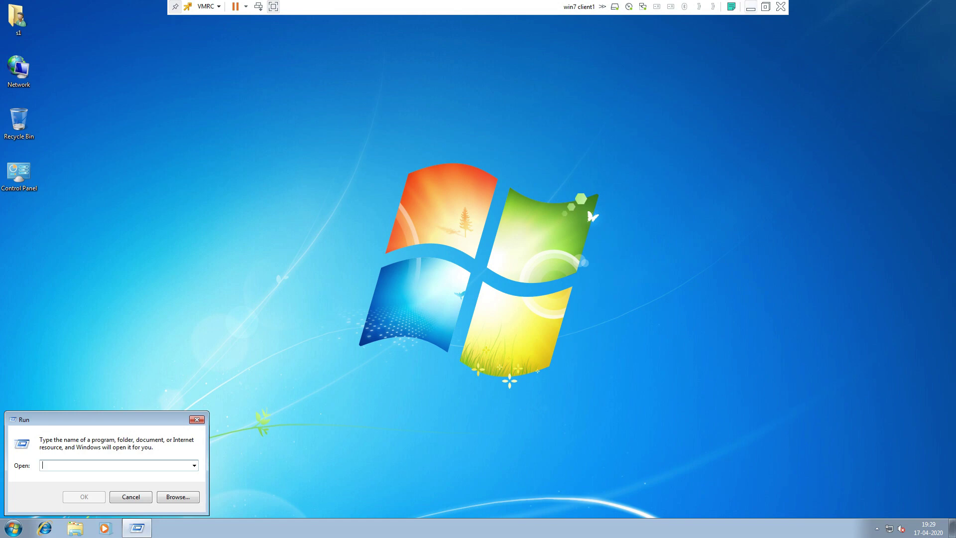
pyautogui.click(196, 419)
pyautogui.click(750, 7)
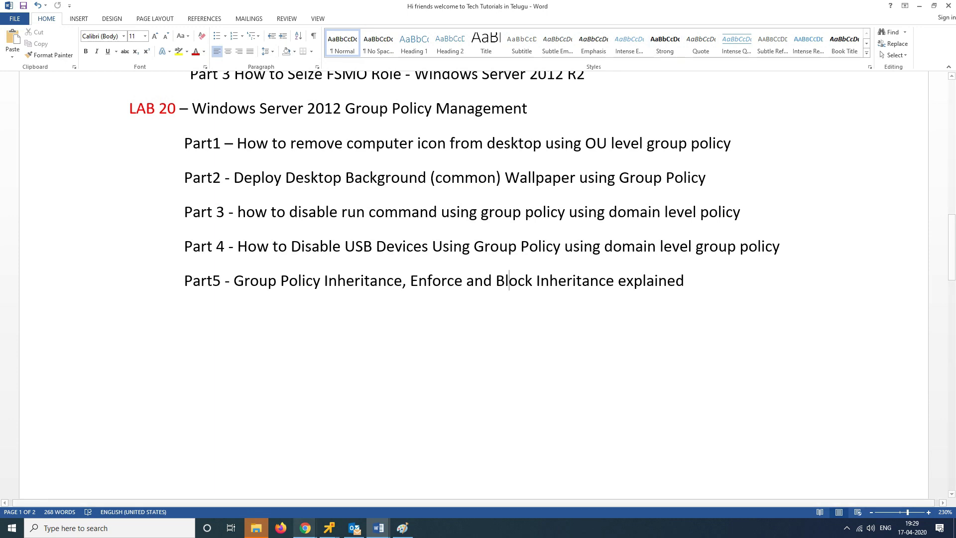
# Step: Highlight 'Block Inheritance' in Word's Part5 line and bring back the DC's Group Policy Management
pyautogui.click(329, 528)
pyautogui.click(221, 465)
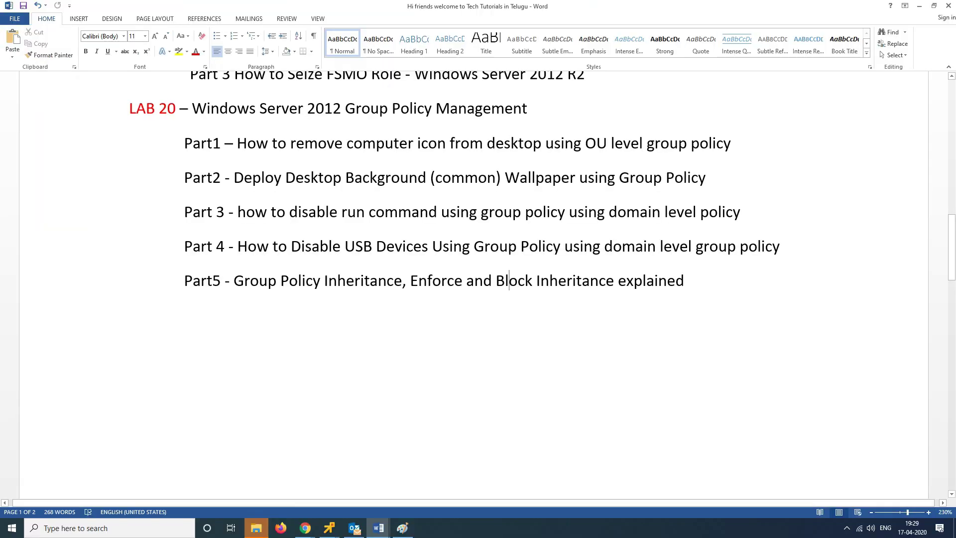
pyautogui.moveTo(505, 282); pyautogui.dragTo(592, 283)
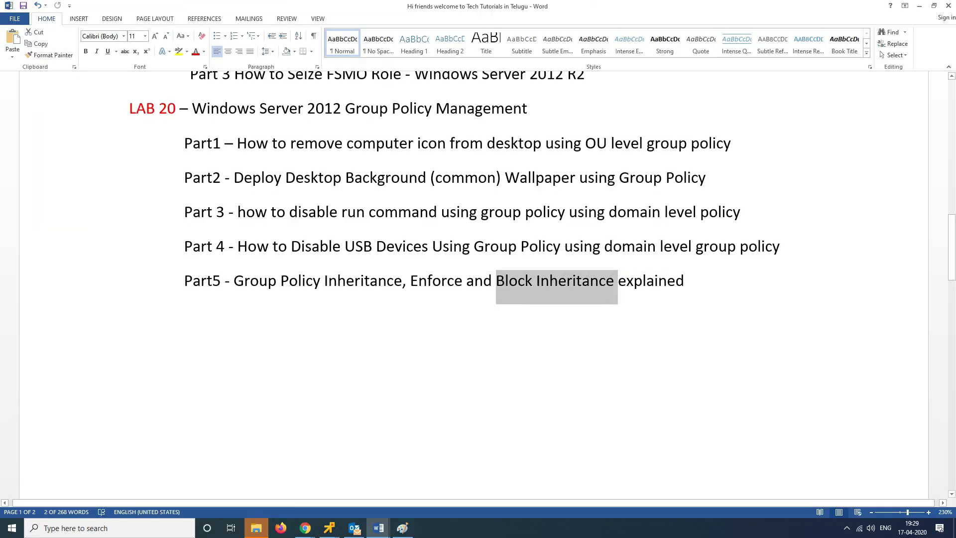
pyautogui.click(329, 528)
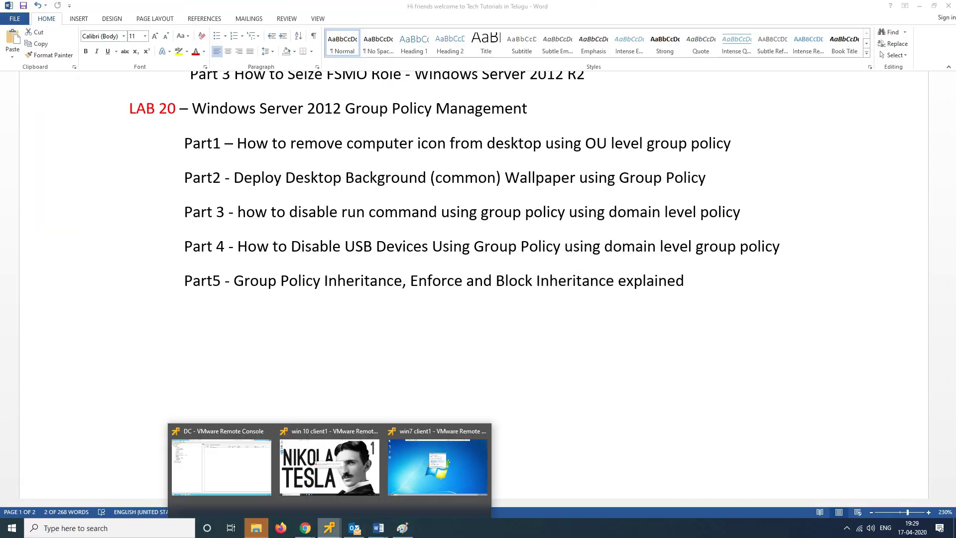
pyautogui.click(222, 468)
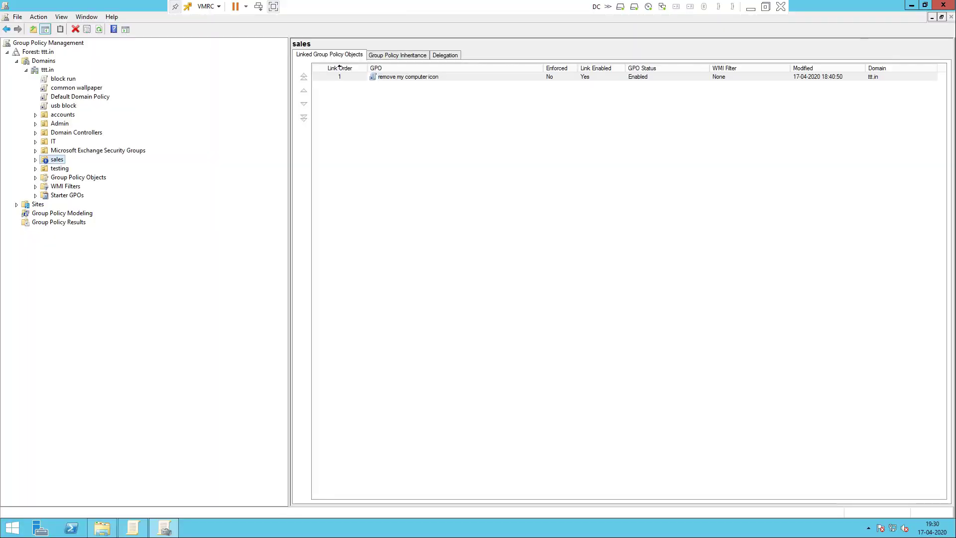
# Step: Check the IT OU's links, then reopen the block run GPO's scope past the link warning
pyautogui.click(53, 141)
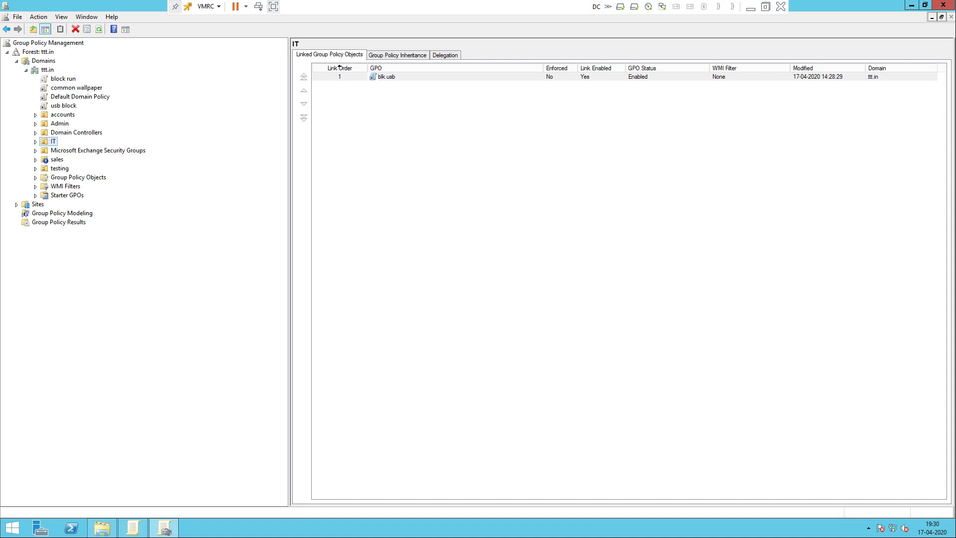
pyautogui.click(63, 79)
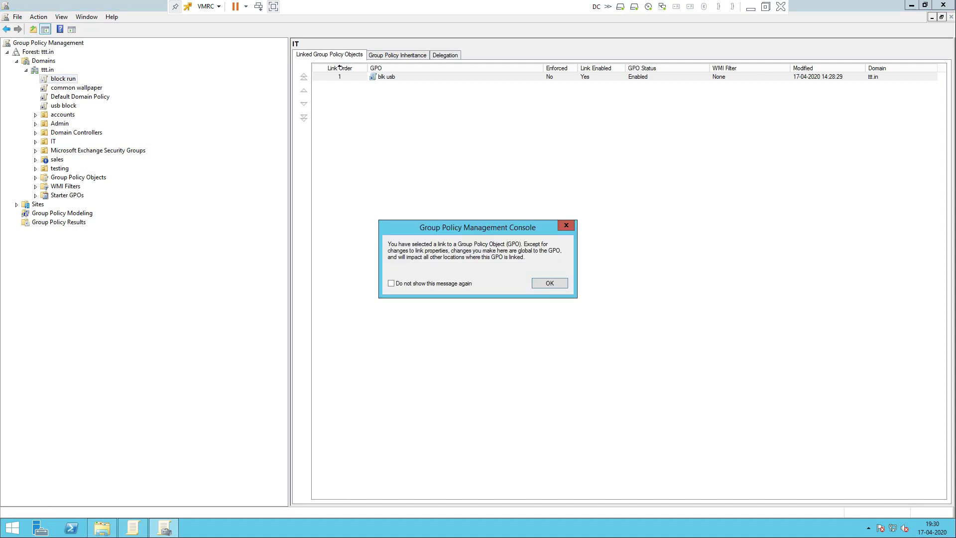
pyautogui.click(566, 225)
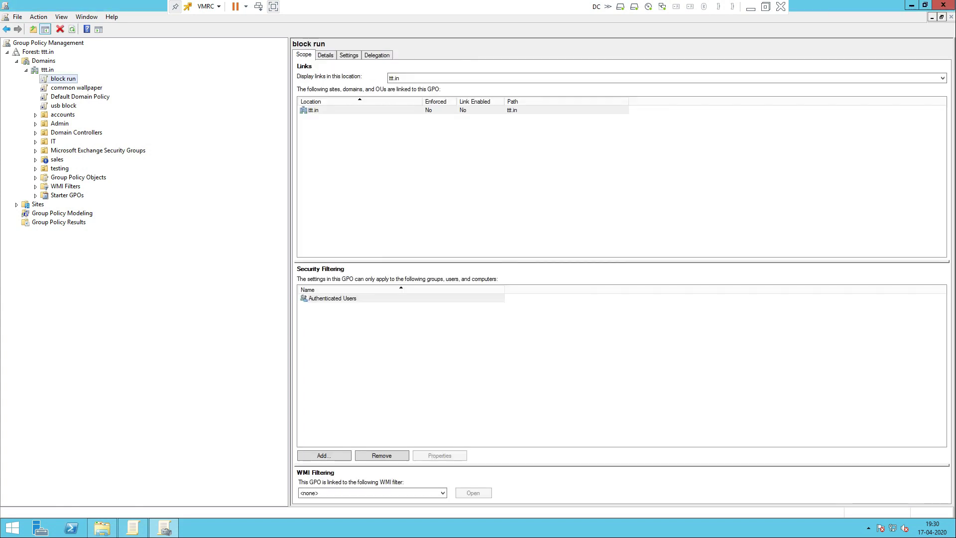
# Step: Enable the block run GPO's link on the ttt.in domain
pyautogui.rightClick(62, 79)
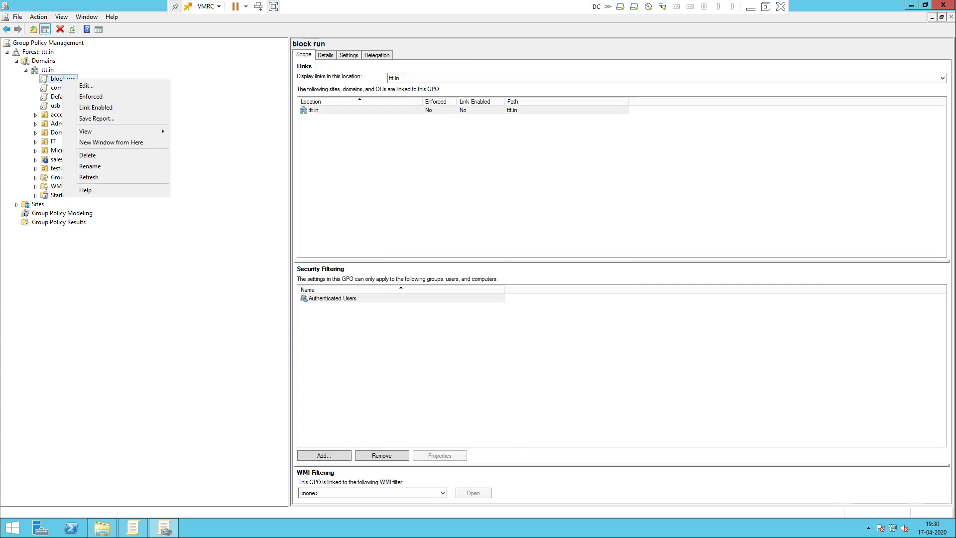
pyautogui.press('Down')
pyautogui.press('Down')
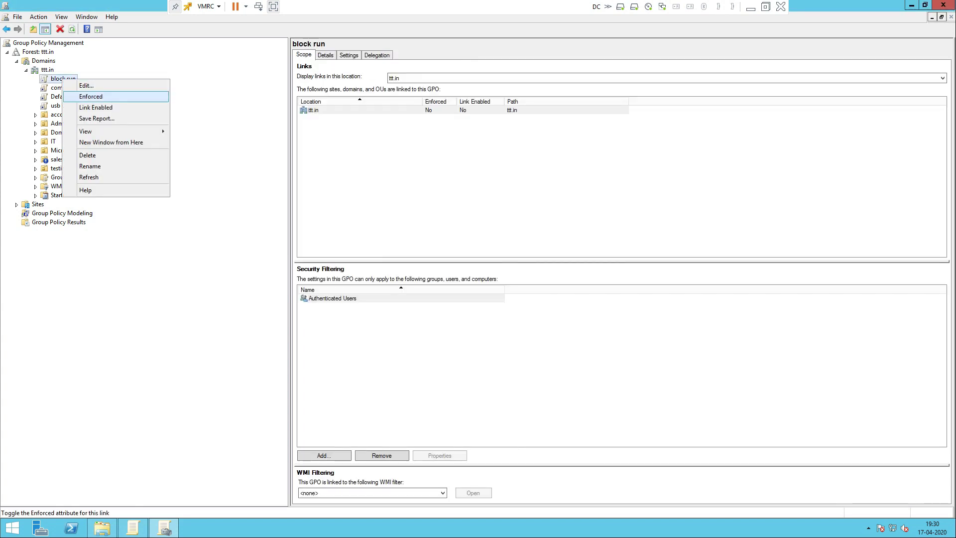
pyautogui.press('Down')
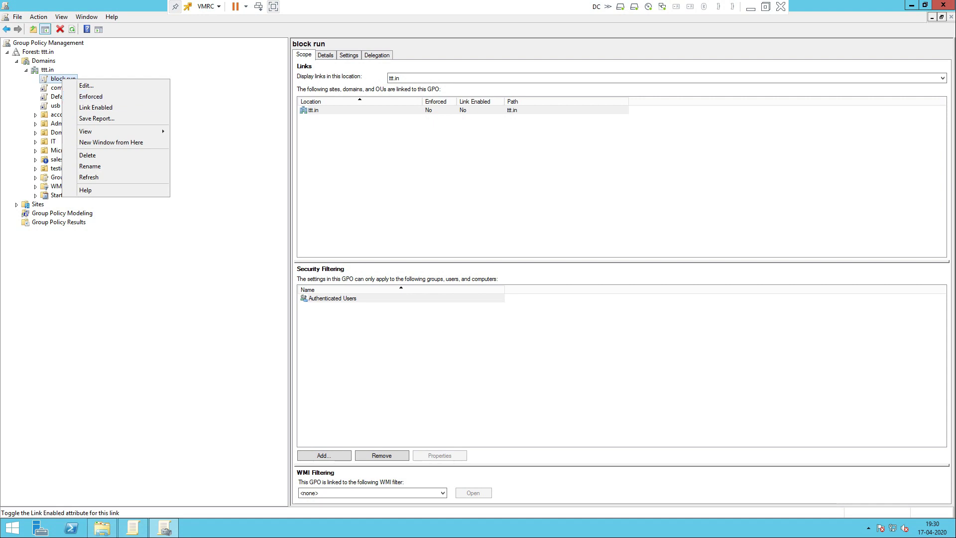
pyautogui.press('Up')
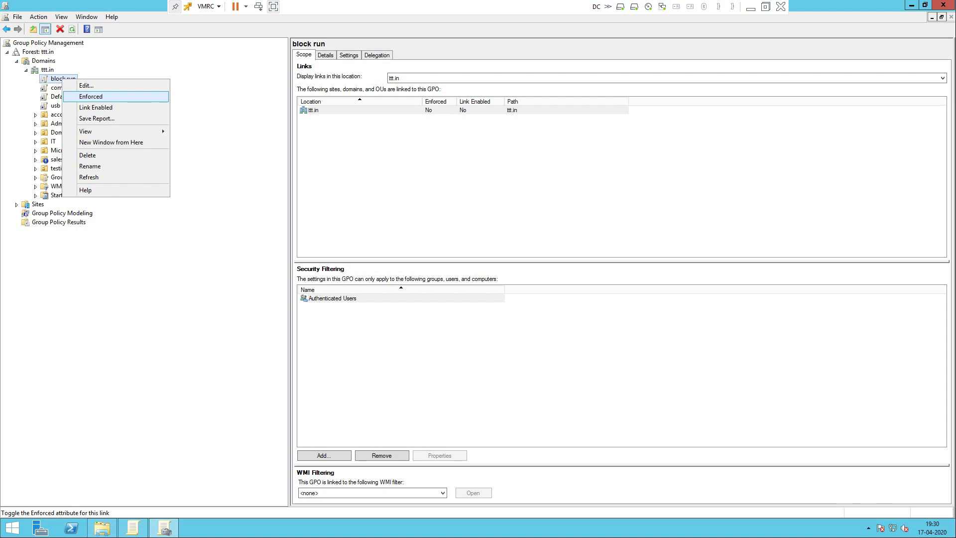
pyautogui.press('Escape')
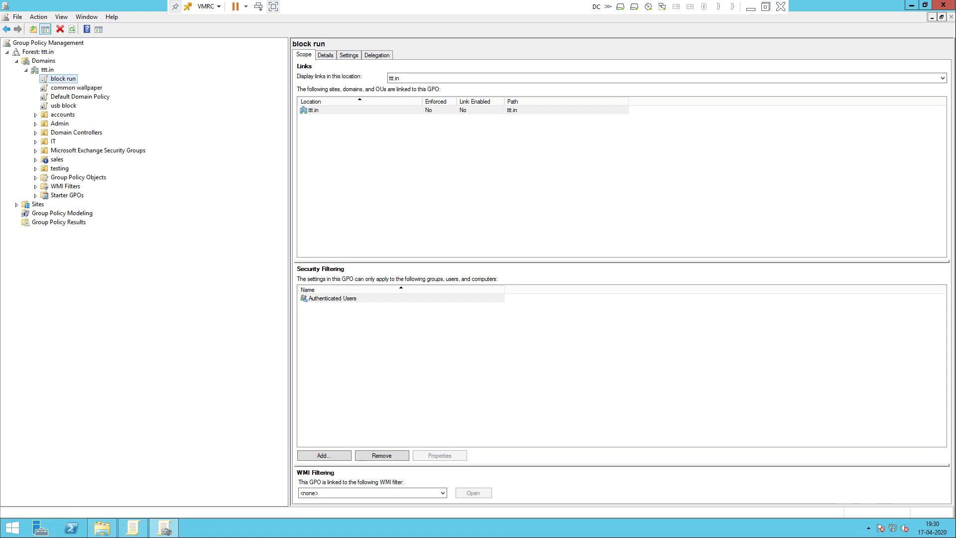
pyautogui.hotkey('shift', 'F10')
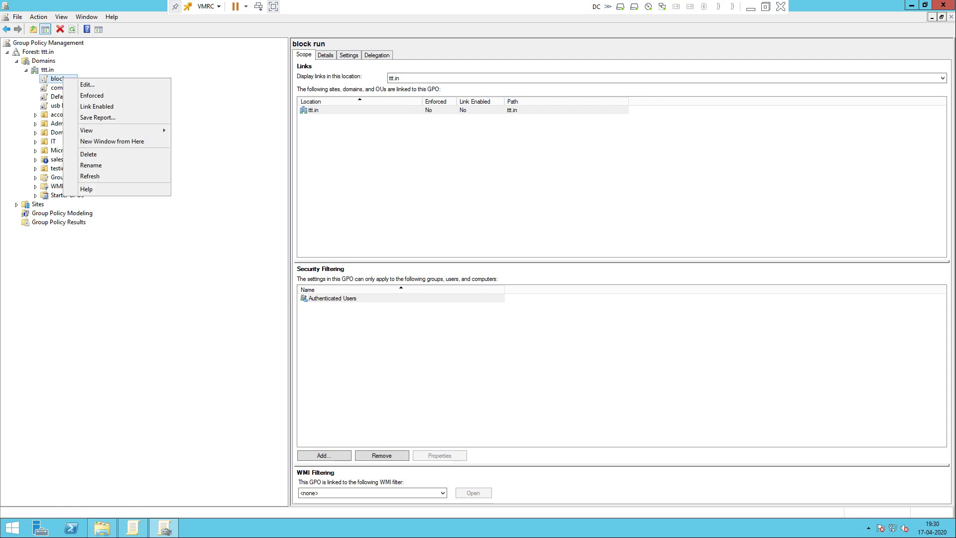
pyautogui.press('Down')
pyautogui.press('Down')
pyautogui.press('Return')
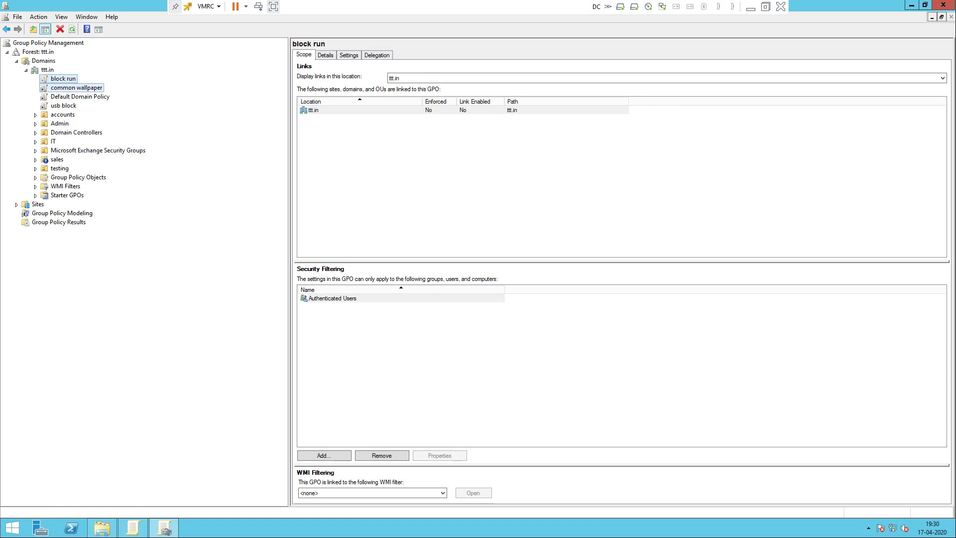
pyautogui.rightClick(73, 88)
pyautogui.rightClick(60, 78)
pyautogui.press('Down')
pyautogui.press('Down')
pyautogui.press('Down')
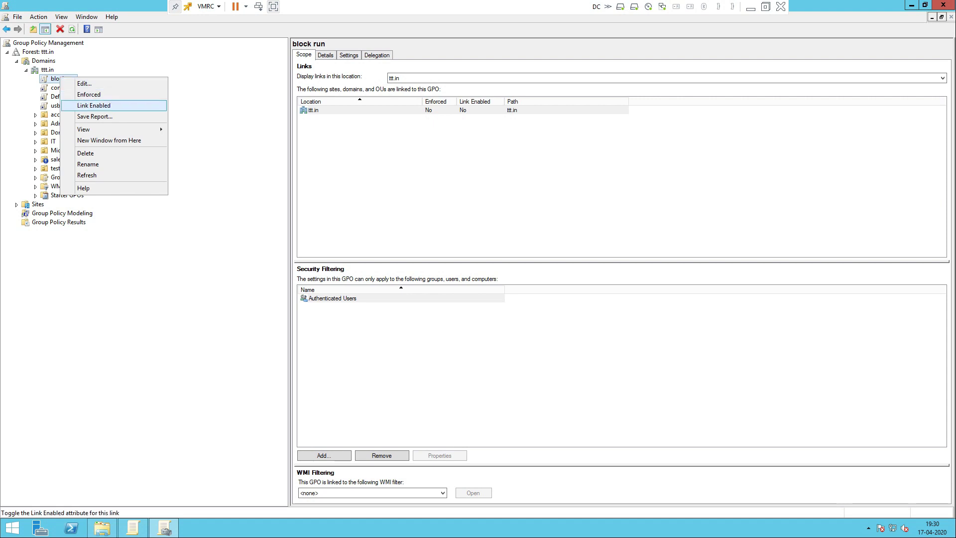
pyautogui.press('Return')
# Step: Set the block run link on ttt.in to Enforced and rerun gpupdate
pyautogui.hotkey('shift', 'F10')
pyautogui.press('Down')
pyautogui.press('Down')
pyautogui.press('Down')
pyautogui.press('Down')
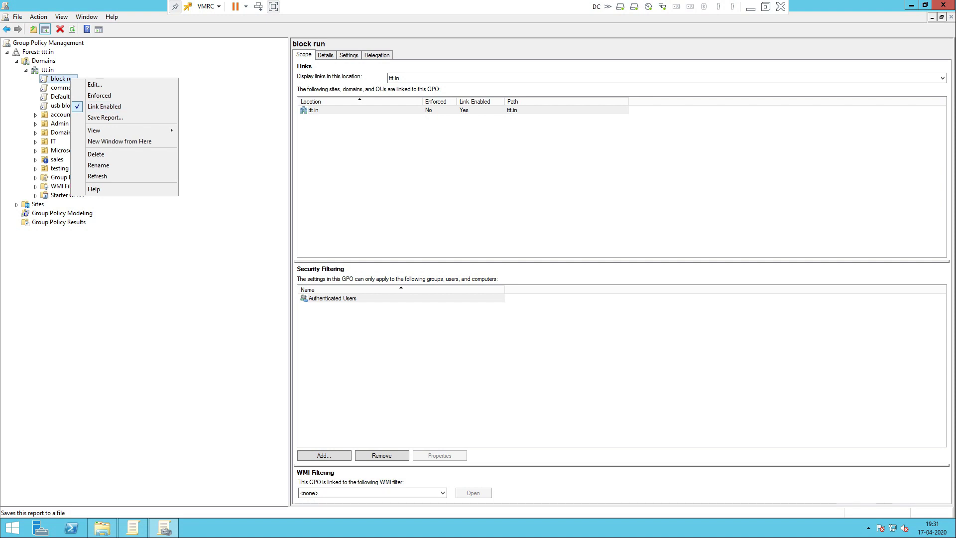
pyautogui.press('Up')
pyautogui.press('Up')
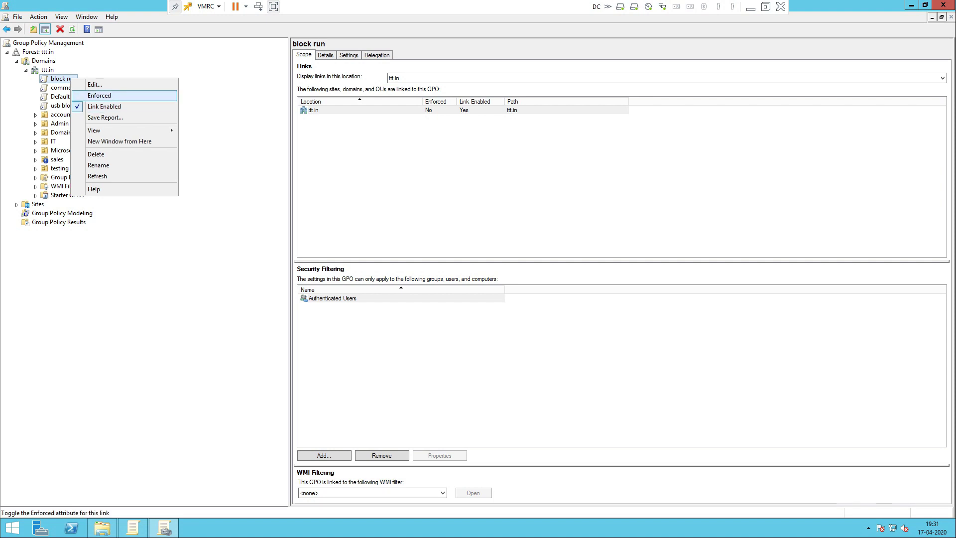
pyautogui.press('Up')
pyautogui.press('Down')
pyautogui.press('Return')
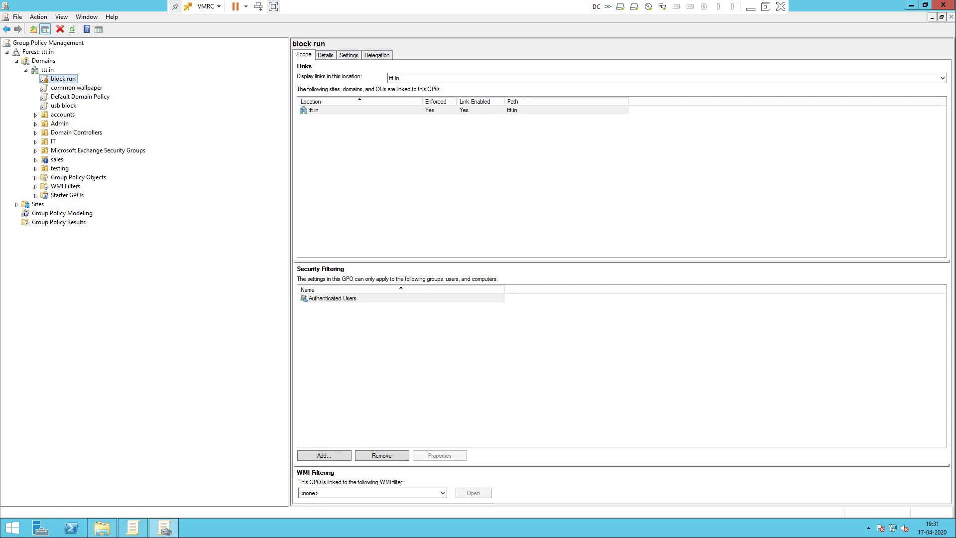
pyautogui.press('super+r')
pyautogui.press('Return')
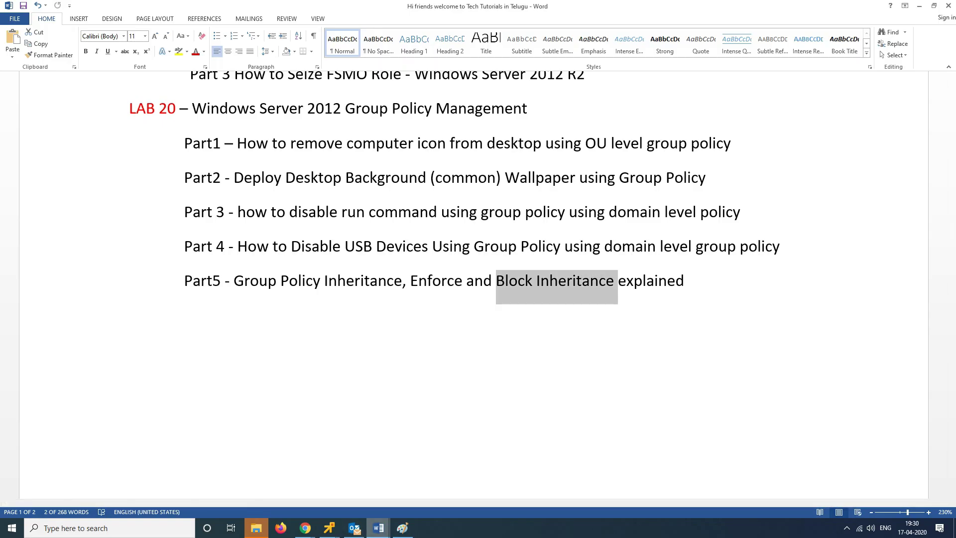
# Step: Bring up the win 10 client1 remote console at its lock screen
pyautogui.moveTo(378, 528)
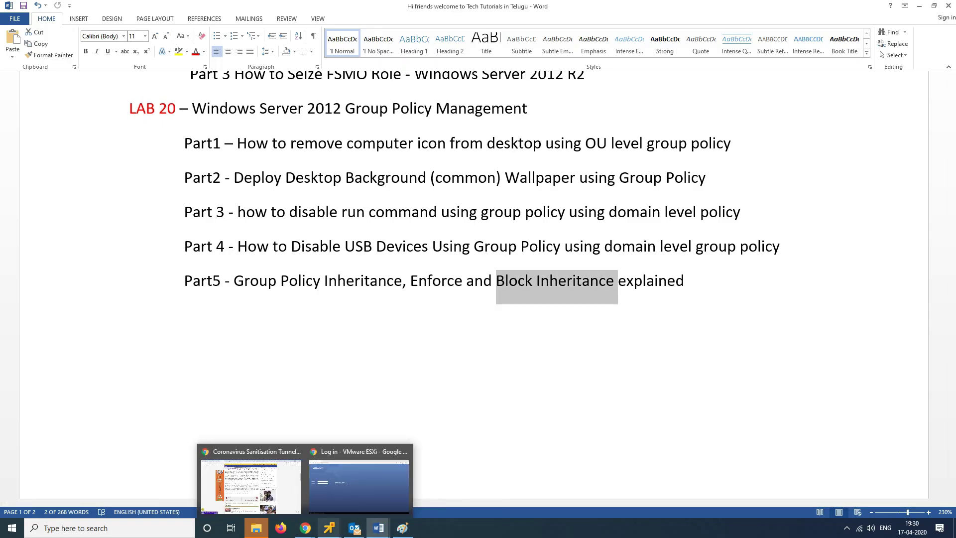
pyautogui.moveTo(329, 528)
pyautogui.click(329, 465)
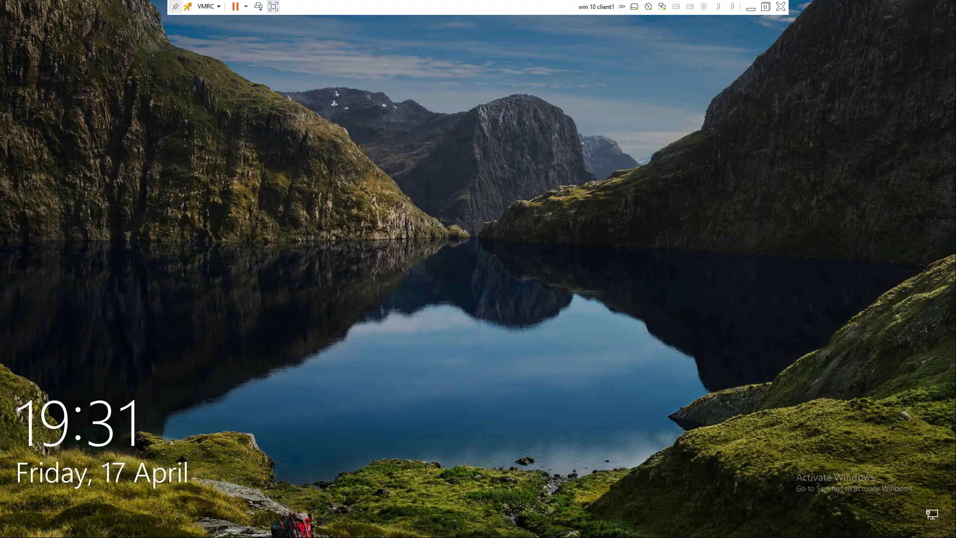
# Step: Sign in on the Windows 10 client, confirm Run shows a Restrictions error, then minimize the console
pyautogui.press('Return')
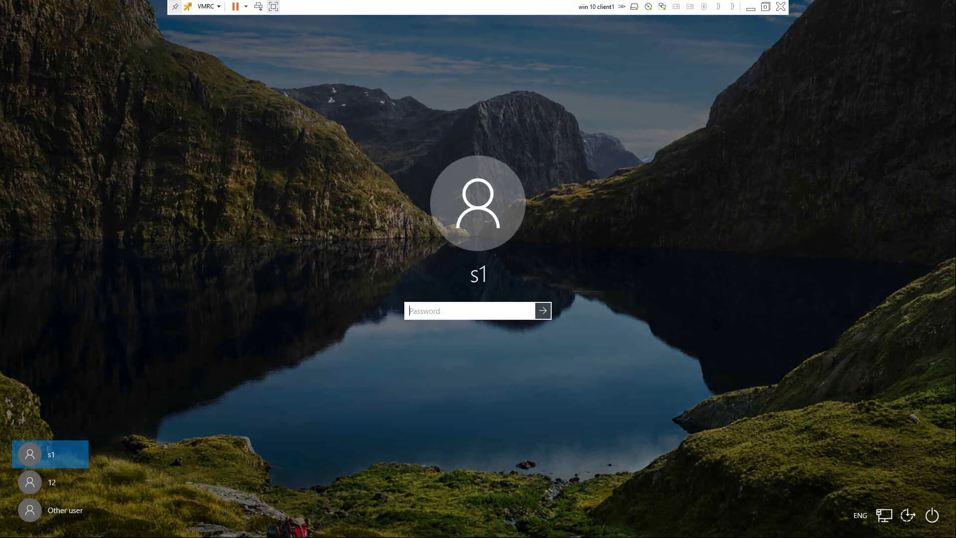
pyautogui.write('********')
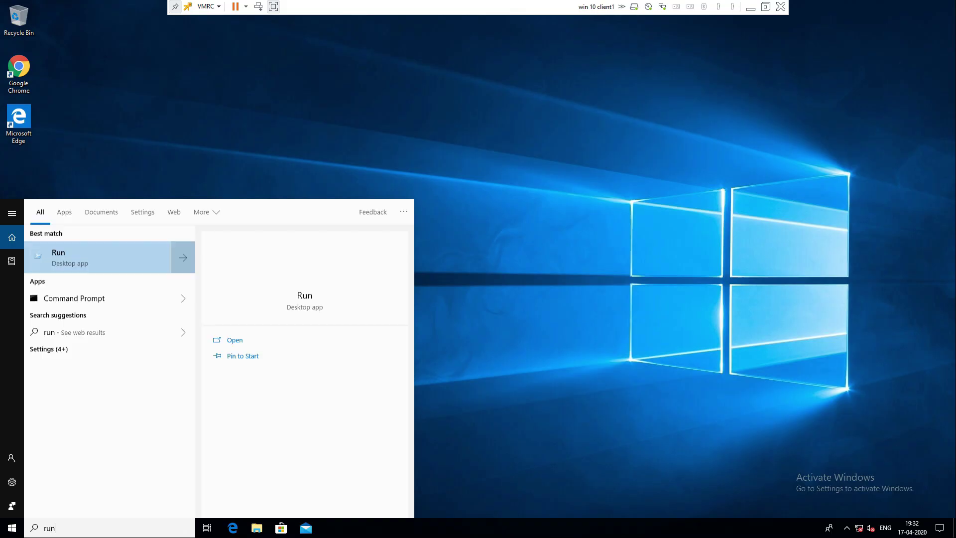
pyautogui.press('Return')
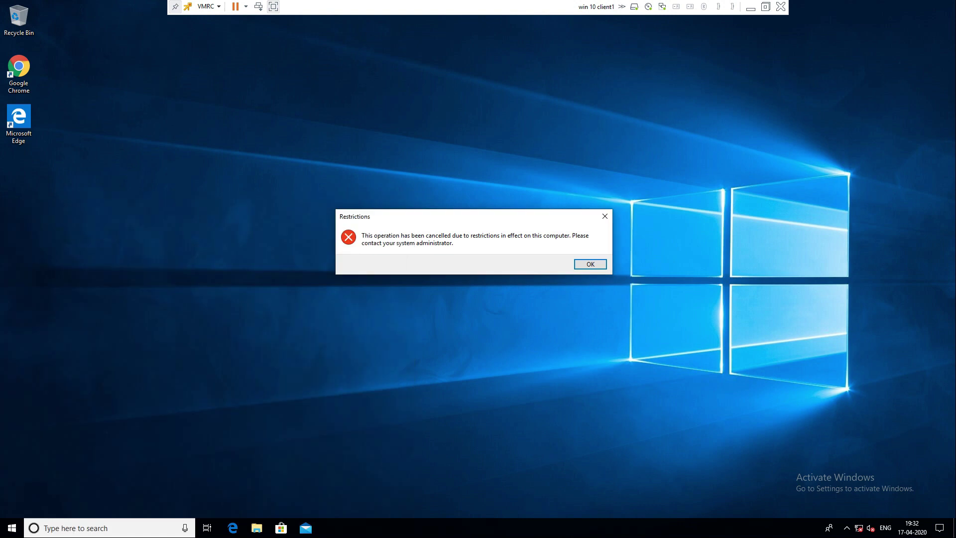
pyautogui.press('Return')
pyautogui.click(750, 7)
pyautogui.click(329, 527)
# Step: On the DC, check that sales still has Block Inheritance and block run's link stays Enforced
pyautogui.moveTo(329, 528)
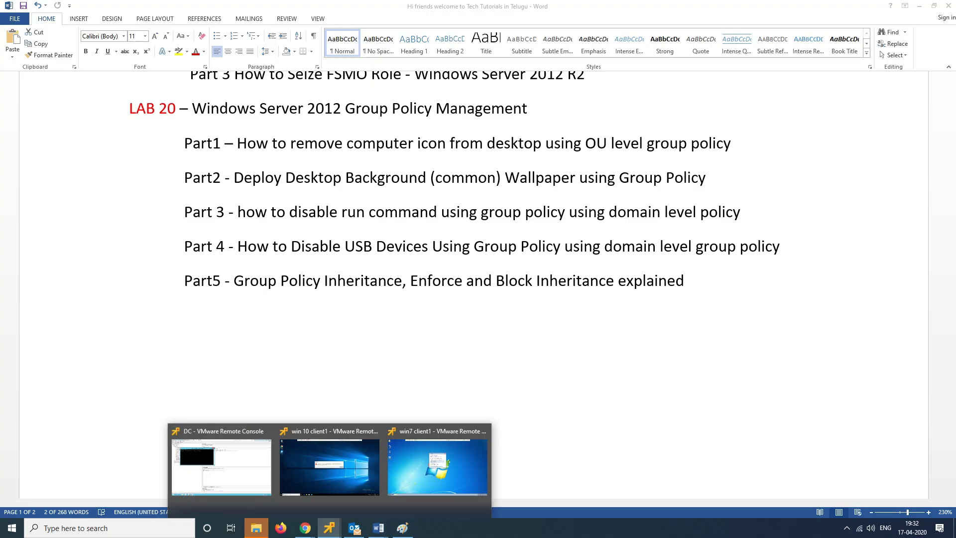
pyautogui.click(222, 471)
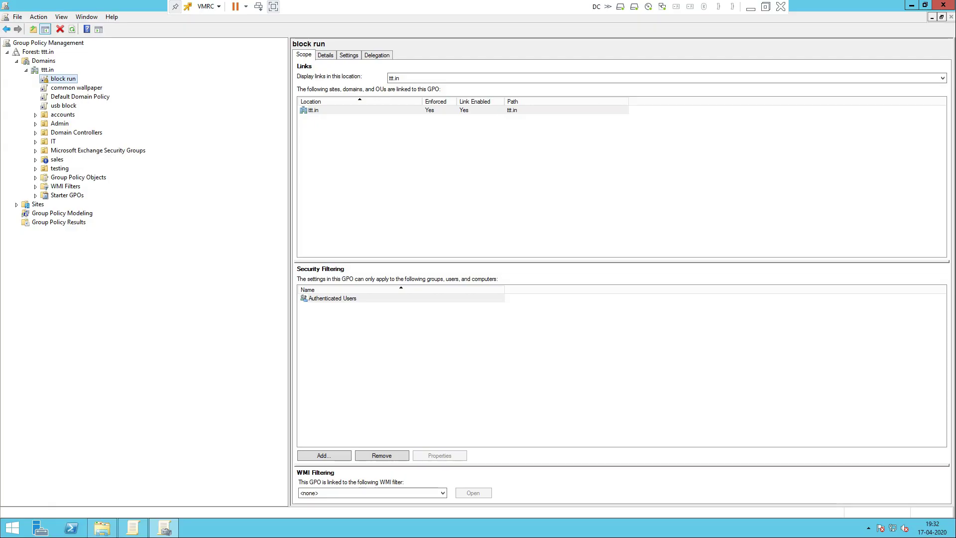
pyautogui.rightClick(55, 159)
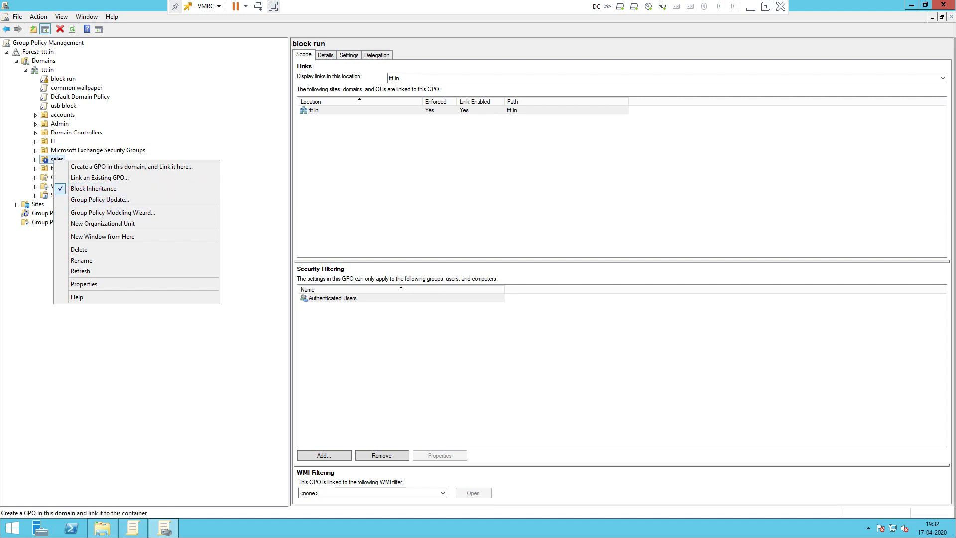
pyautogui.click(58, 78)
pyautogui.rightClick(67, 78)
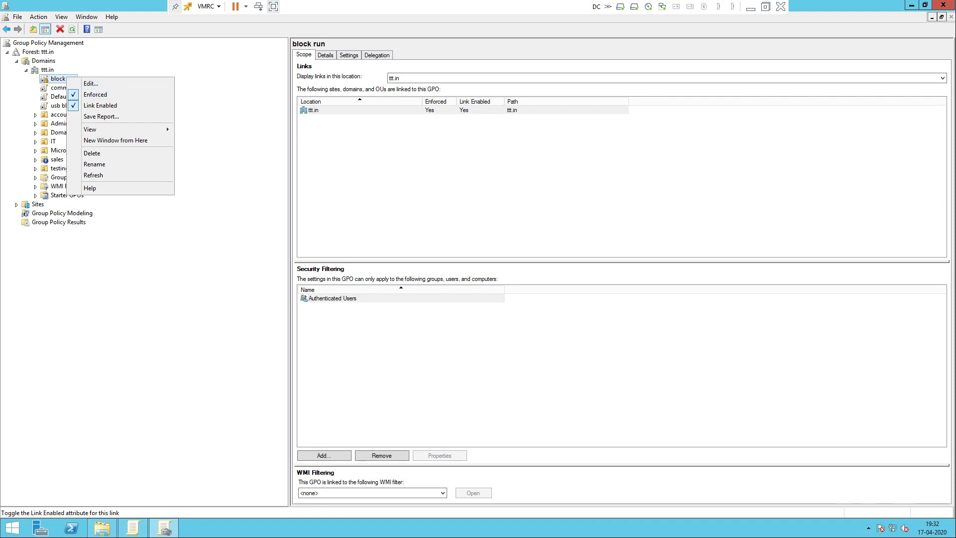
pyautogui.press('Escape')
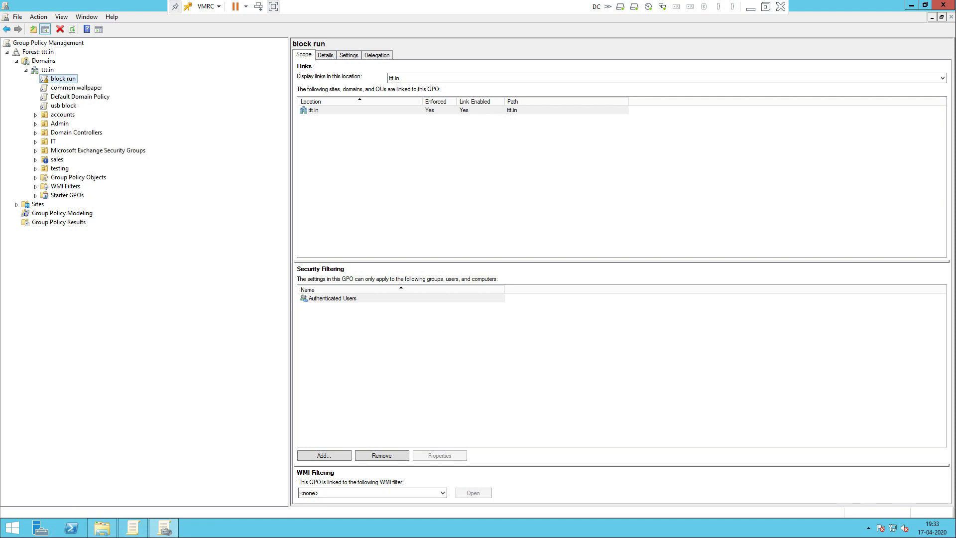
# Step: Disable the common wallpaper GPO's link on ttt.in
pyautogui.click(76, 88)
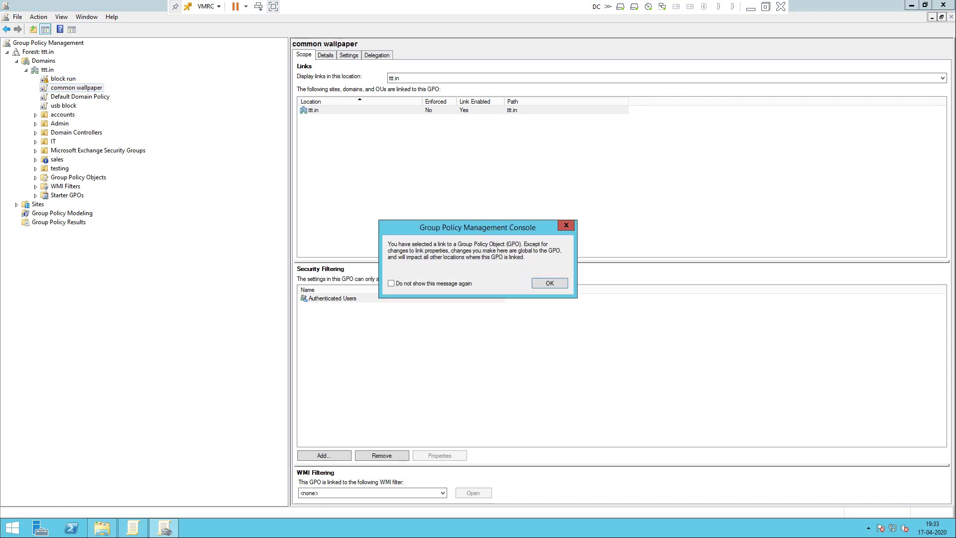
pyautogui.click(566, 225)
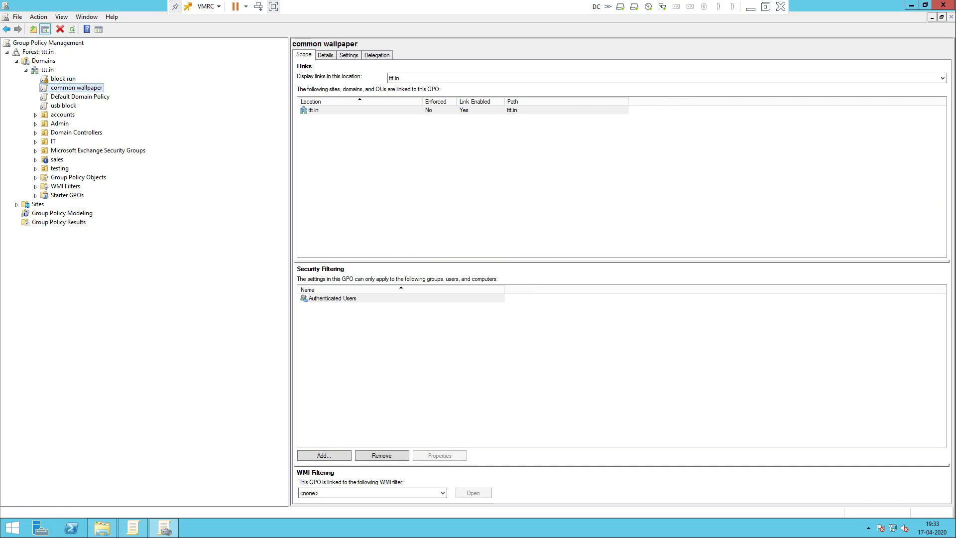
pyautogui.rightClick(91, 89)
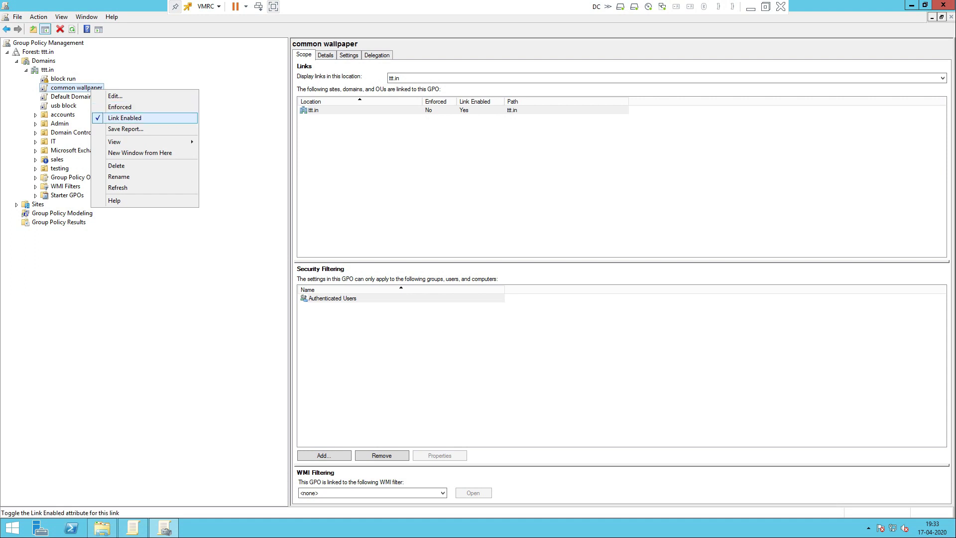
pyautogui.press('Return')
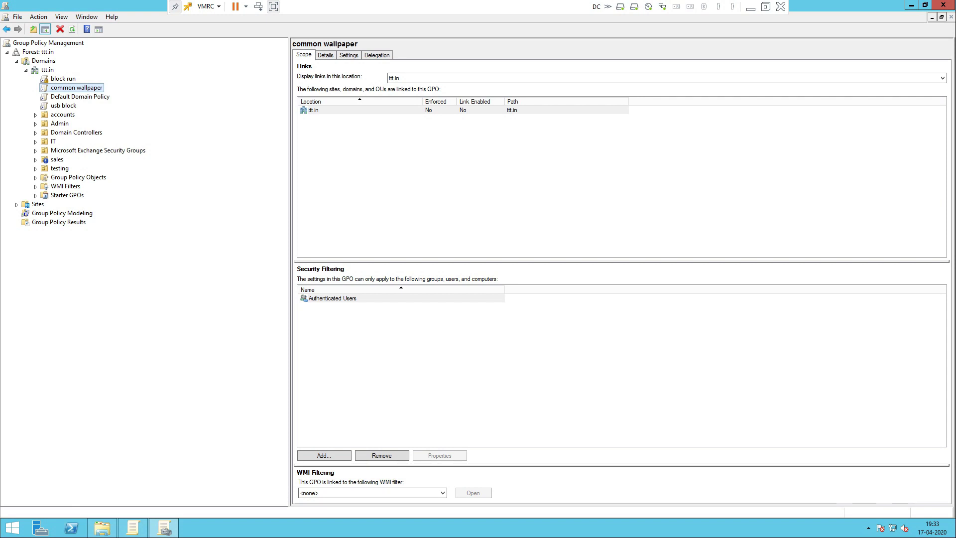
# Step: Confirm Win+R still gives a Restrictions error, then bring up block run's link options
pyautogui.press('super+r')
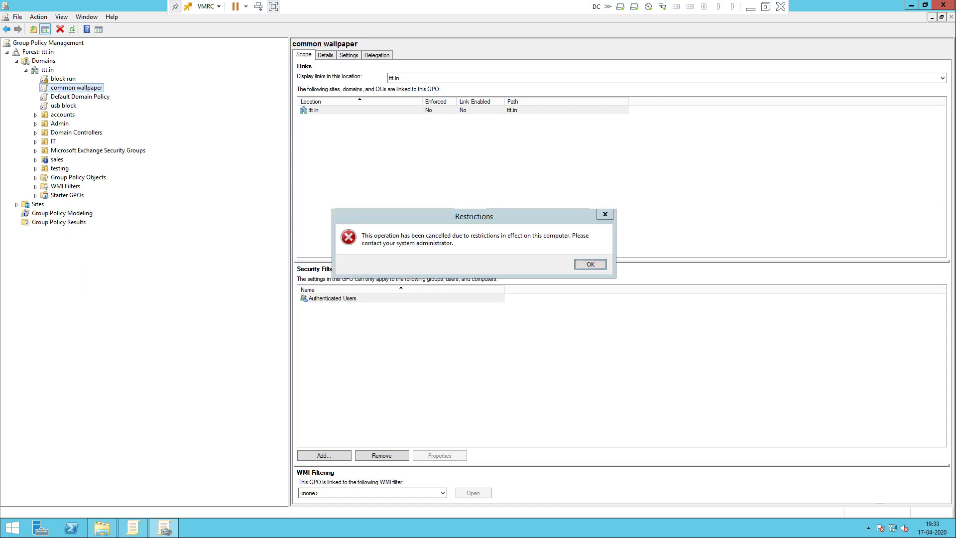
pyautogui.click(604, 214)
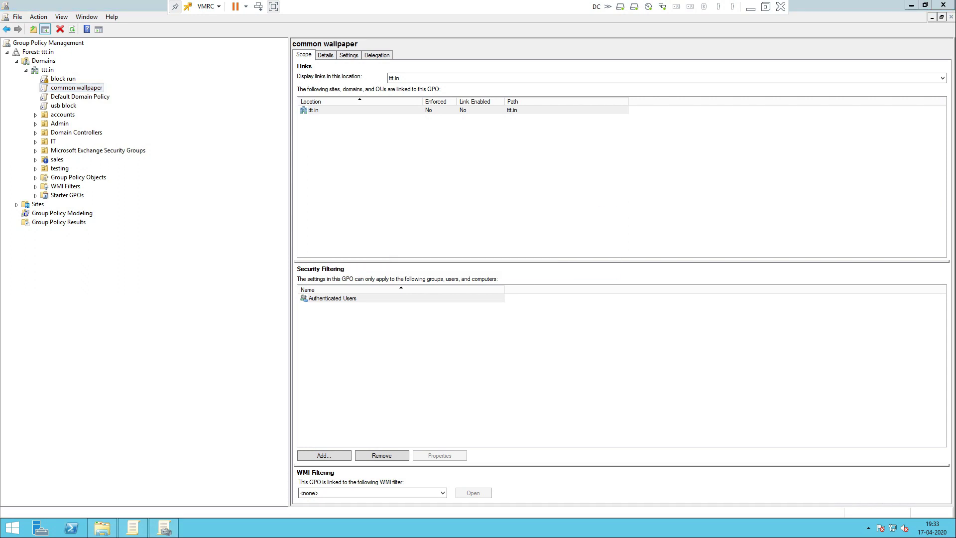
pyautogui.click(63, 79)
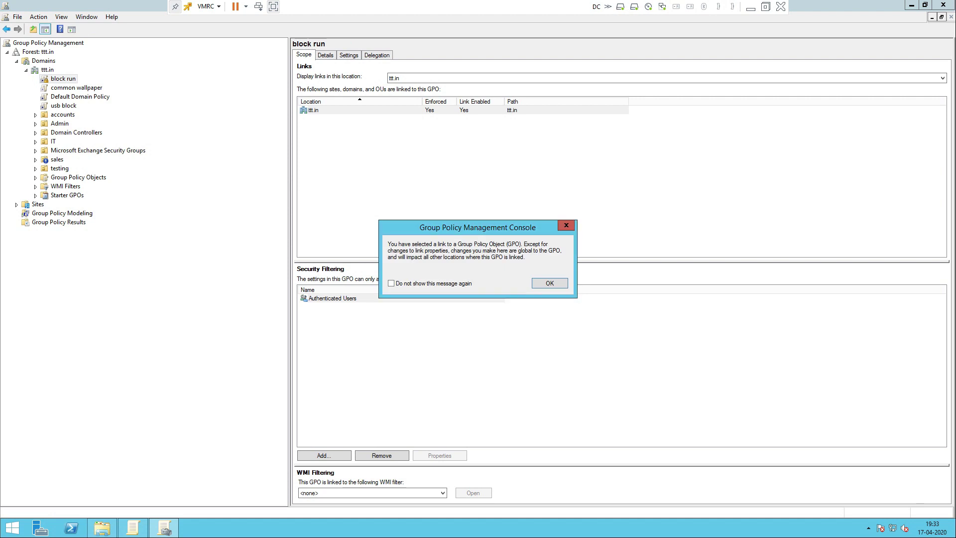
pyautogui.click(566, 225)
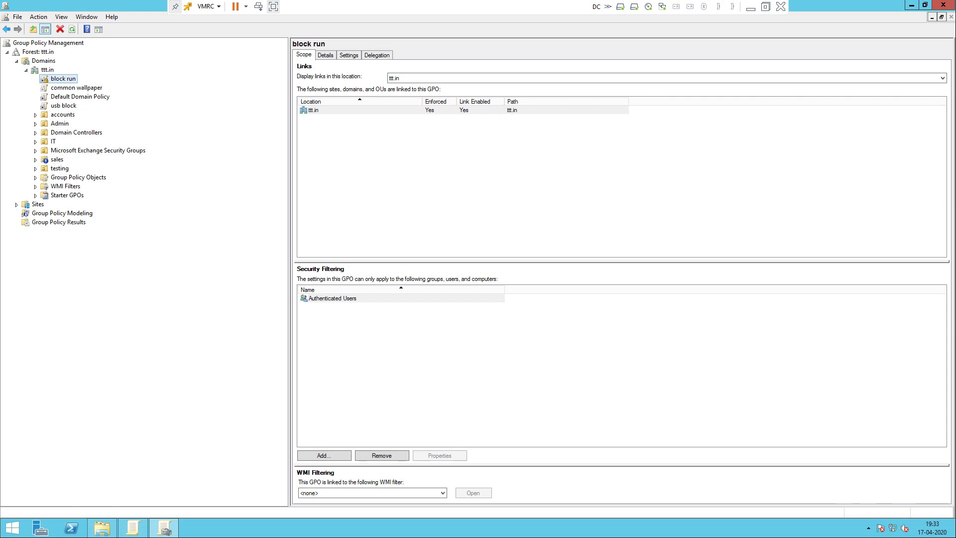
pyautogui.press('super+r')
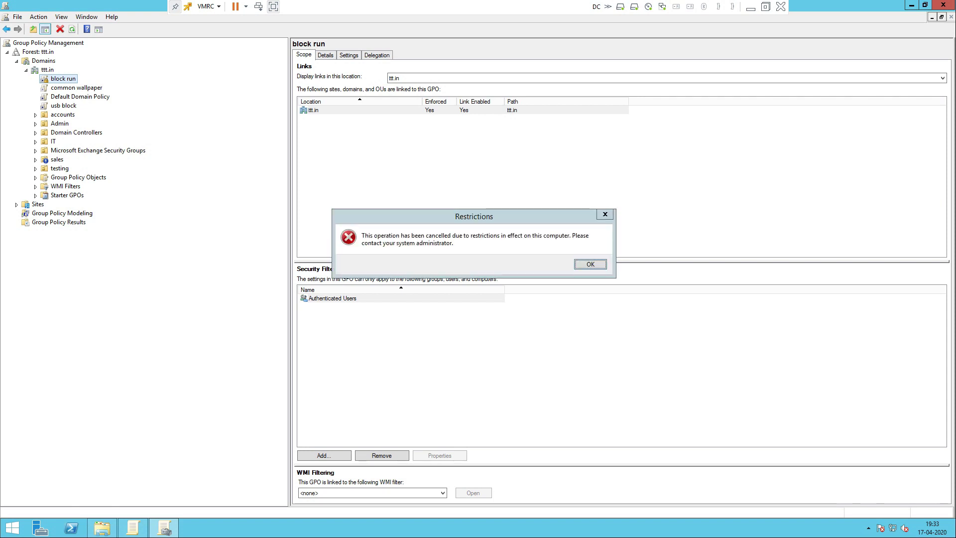
pyautogui.press('Return')
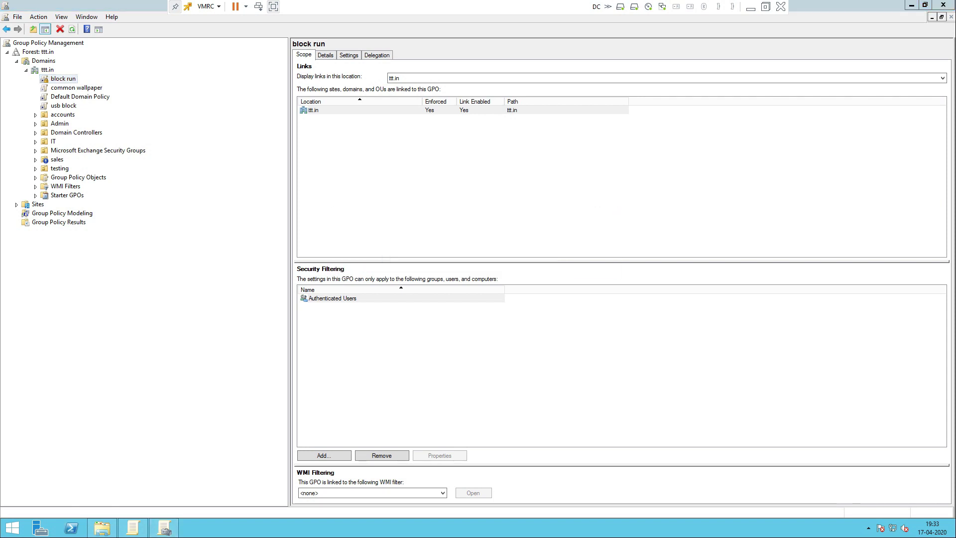
pyautogui.rightClick(69, 78)
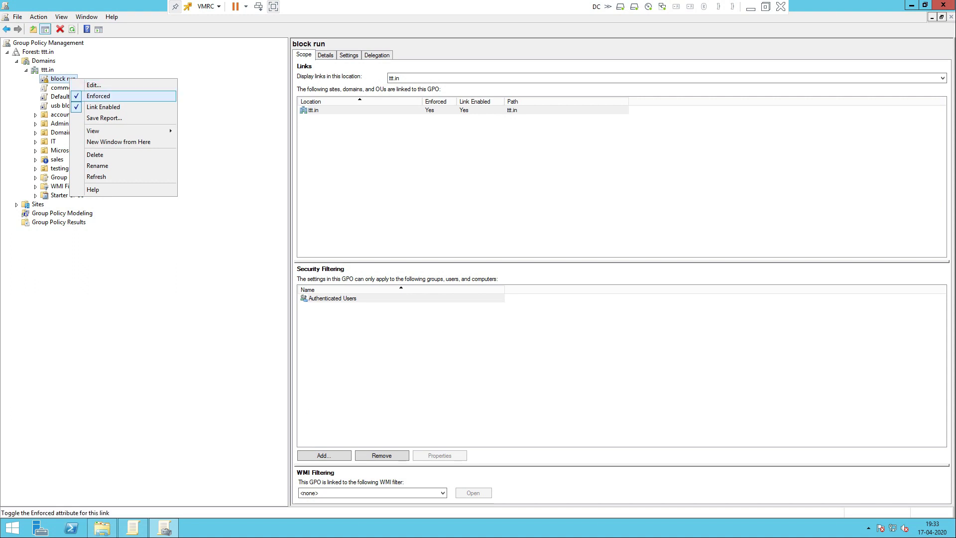
# Step: Remove Enforced from block run's ttt.in link and disable the link
pyautogui.click(98, 95)
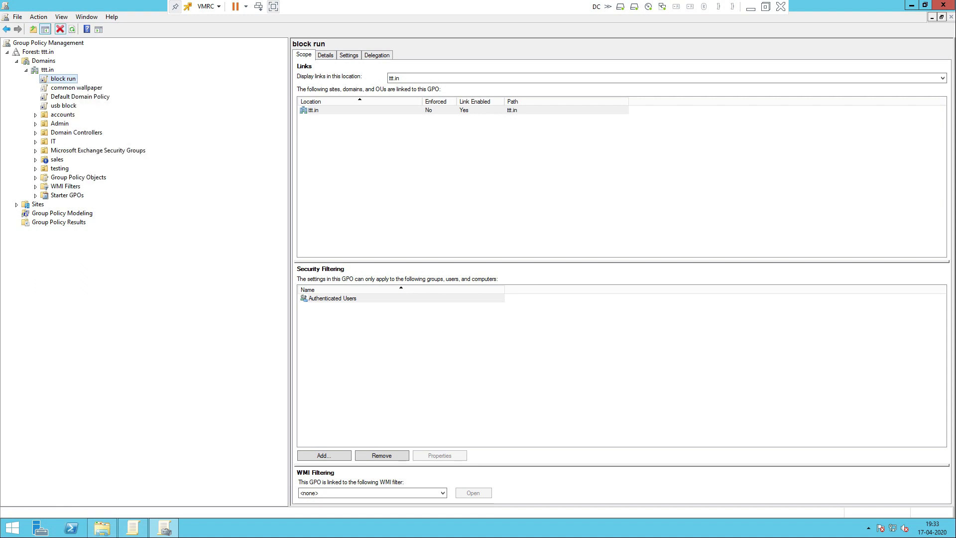
pyautogui.rightClick(65, 78)
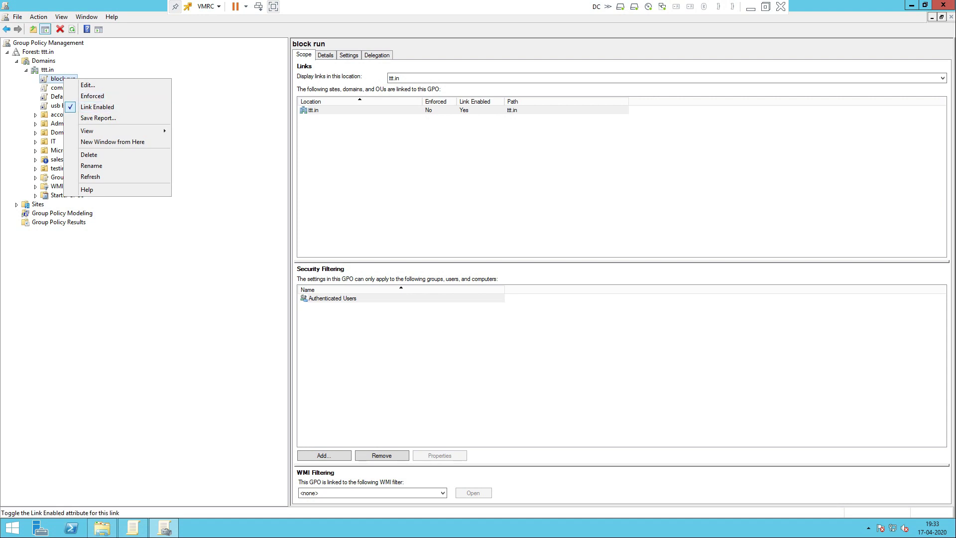
pyautogui.press('Return')
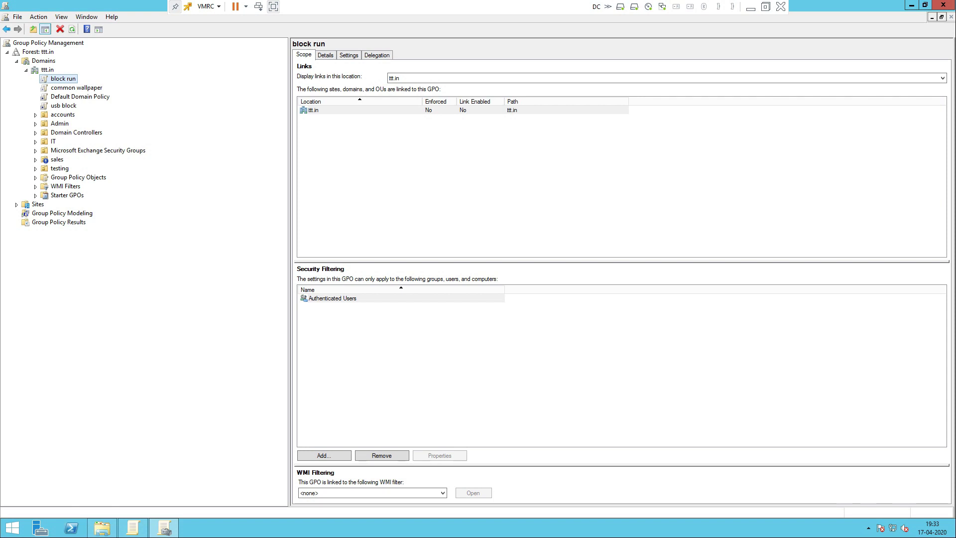
# Step: Review the common wallpaper link and the blk usb link under the IT OU without changes
pyautogui.rightClick(81, 87)
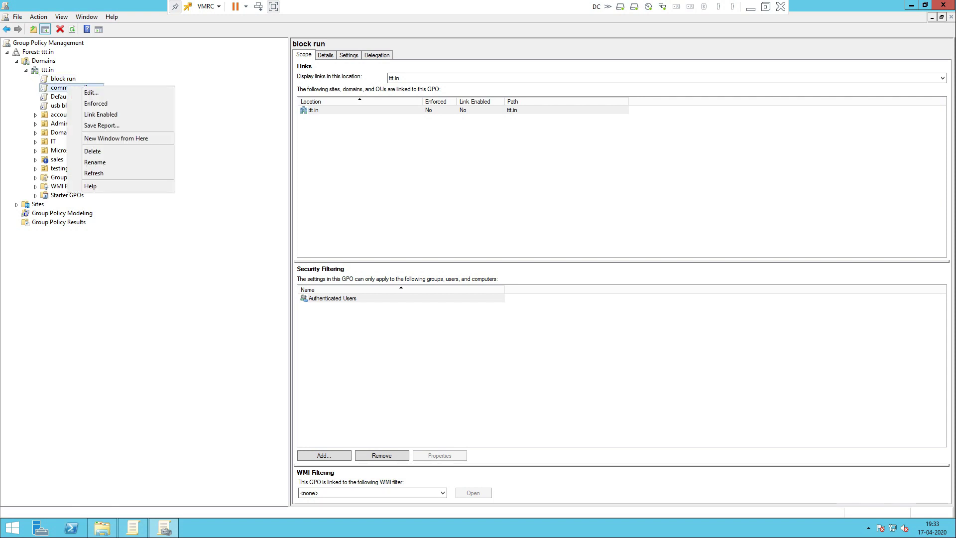
pyautogui.click(35, 142)
pyautogui.click(35, 142)
pyautogui.rightClick(70, 150)
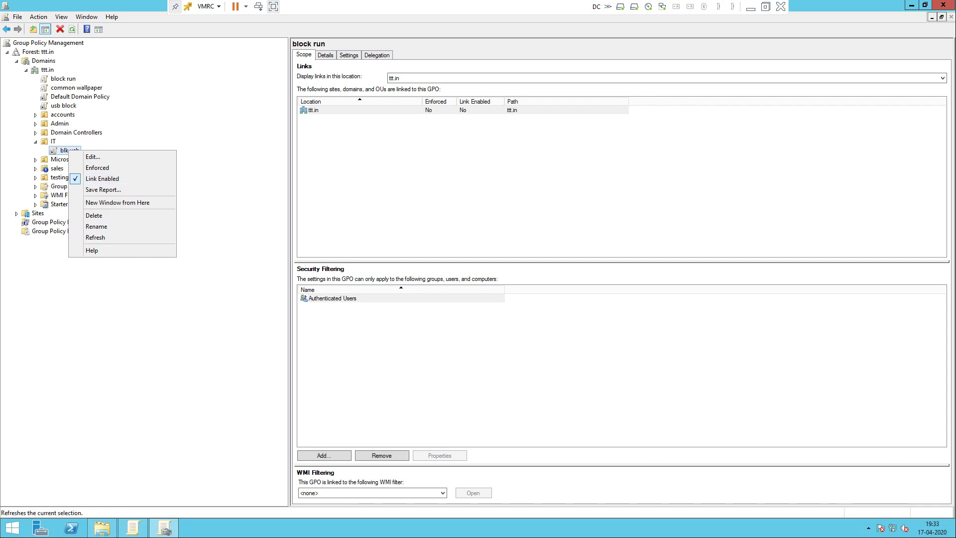
pyautogui.press('Escape')
# Step: Check Run is still restricted, then run gpupdate /force from a command prompt
pyautogui.press('super+r')
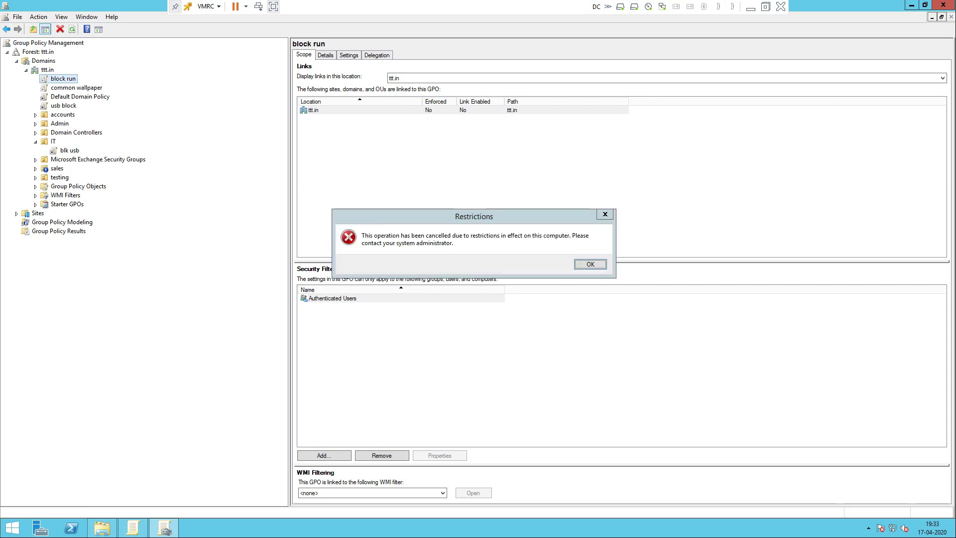
pyautogui.press('Return')
pyautogui.press('super')
pyautogui.write('cmd')
pyautogui.press('Return')
pyautogui.write('gpupdate /force')
pyautogui.press('Return')
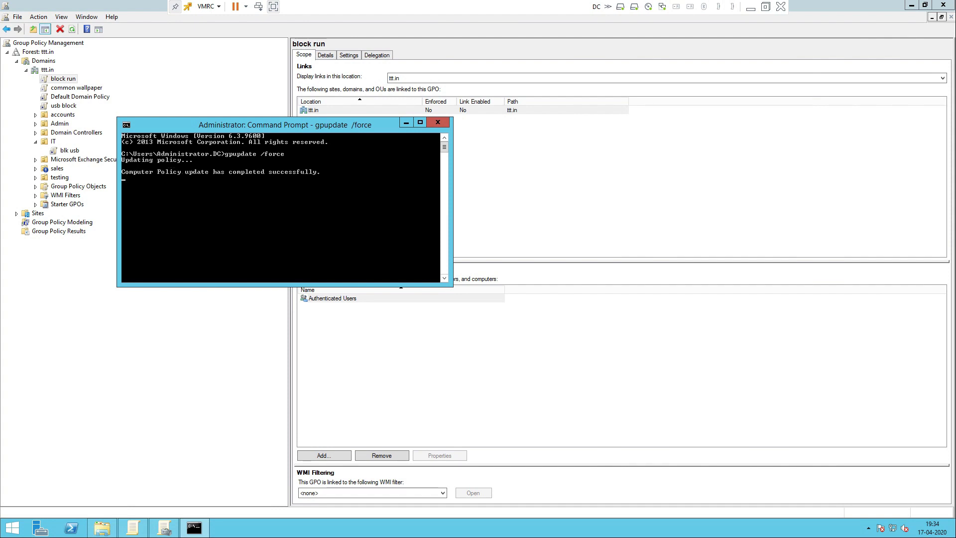
# Step: Close the command prompt and confirm the Run dialog now opens
pyautogui.click(437, 122)
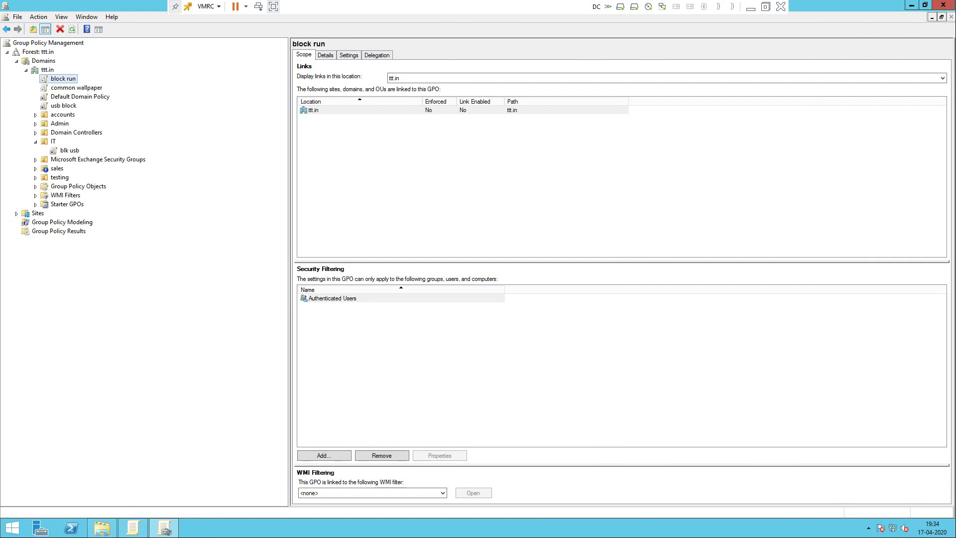
pyautogui.press('super+r')
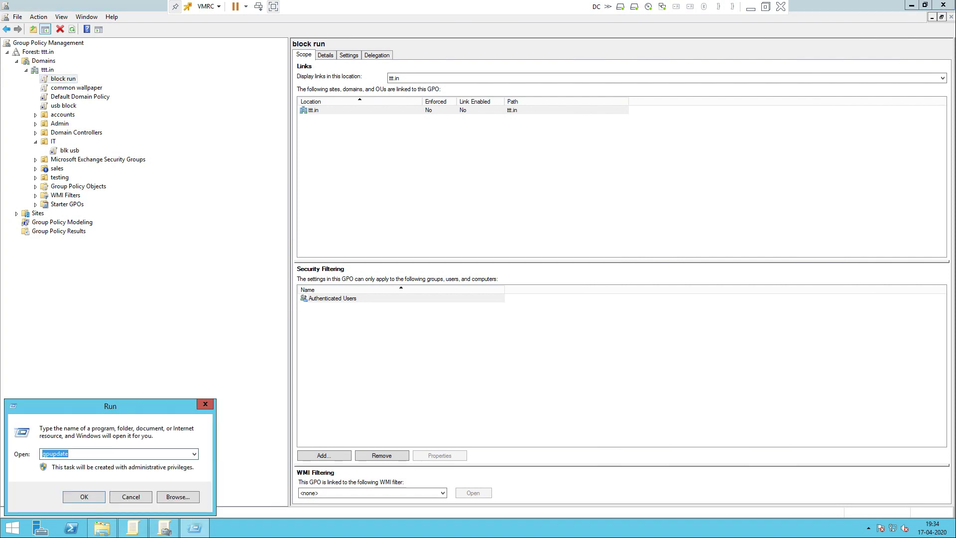
pyautogui.click(206, 404)
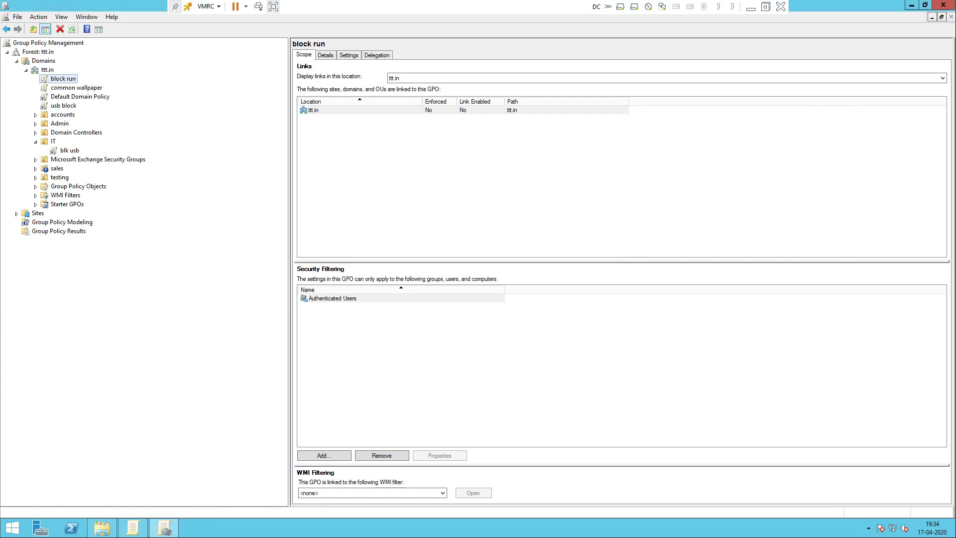
# Step: Review the options for the block run link and the sales and testing OUs
pyautogui.rightClick(64, 78)
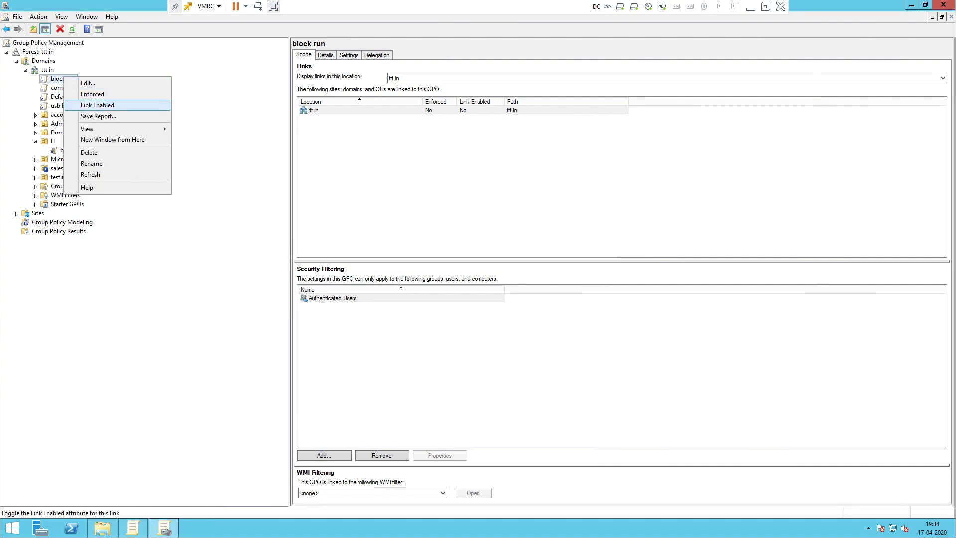
pyautogui.press('Escape')
pyautogui.rightClick(53, 169)
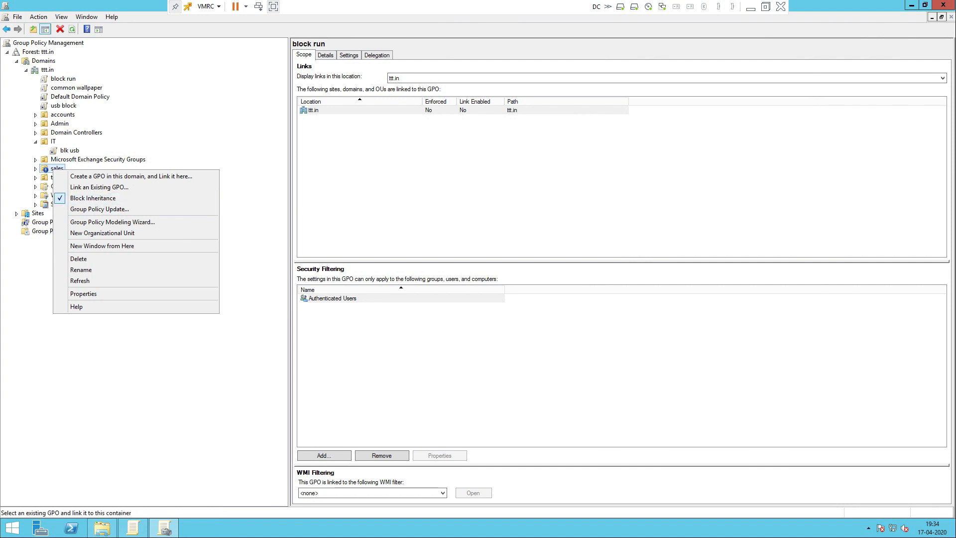
pyautogui.rightClick(65, 79)
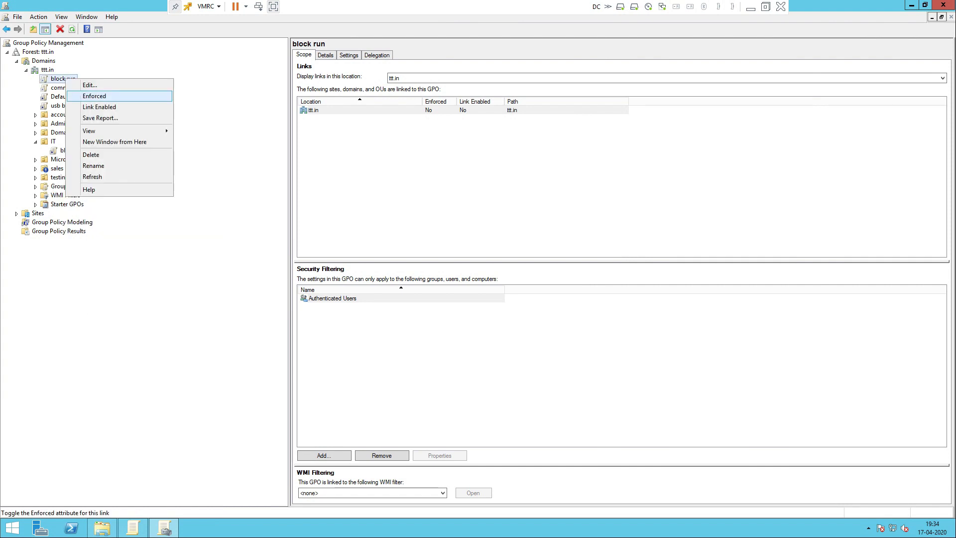
pyautogui.rightClick(46, 177)
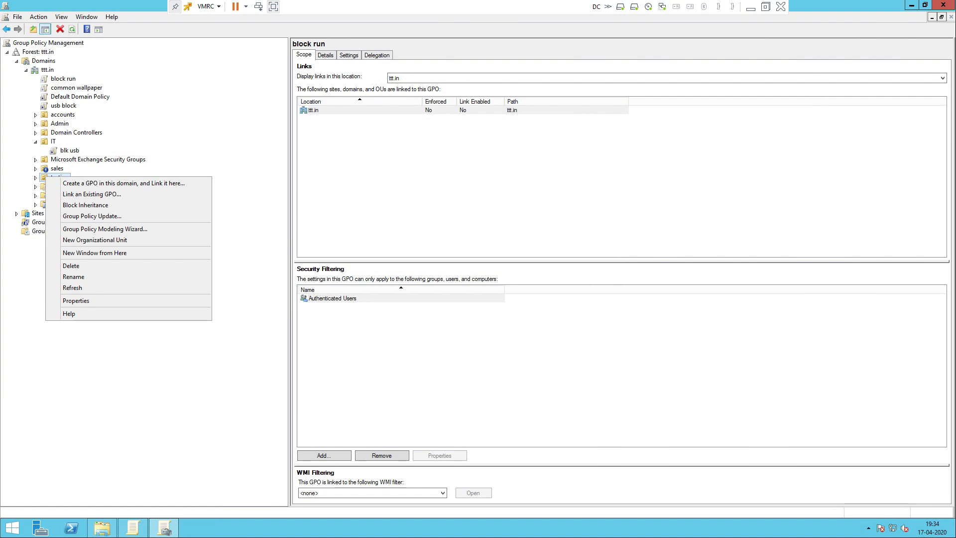